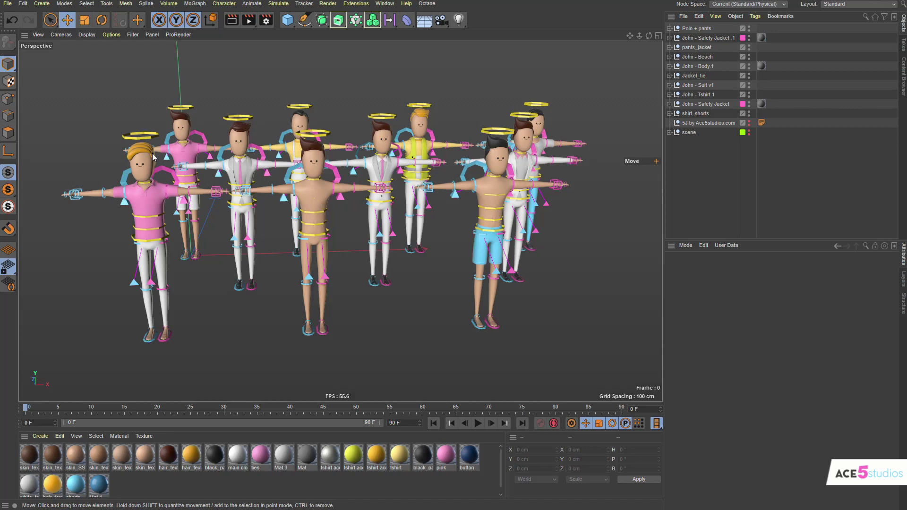
Copy the whole Jacket_tie character rig from the character scene into the office desk scene.
left_click_drag(368, 178, 366, 205, "alt")
left_click(381, 180)
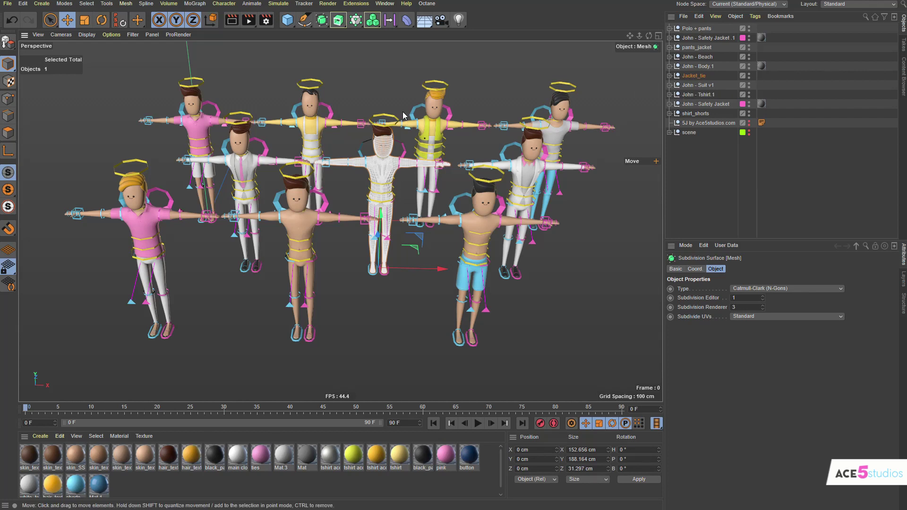
scroll(381, 126, "up", 5)
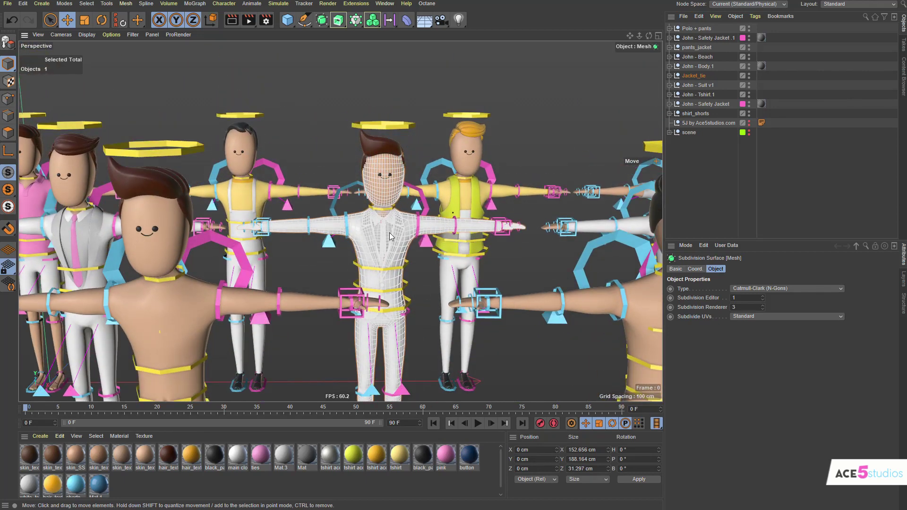
left_click(693, 75)
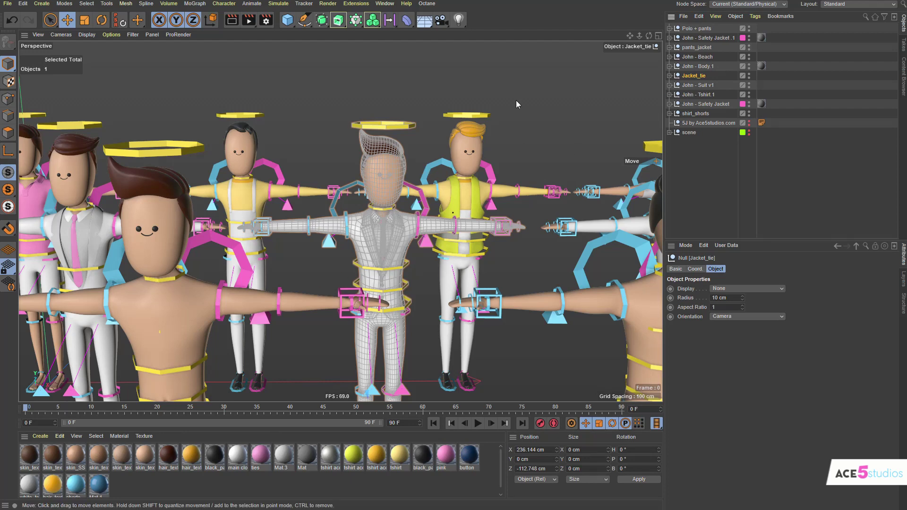
left_click(384, 4)
left_click(408, 263)
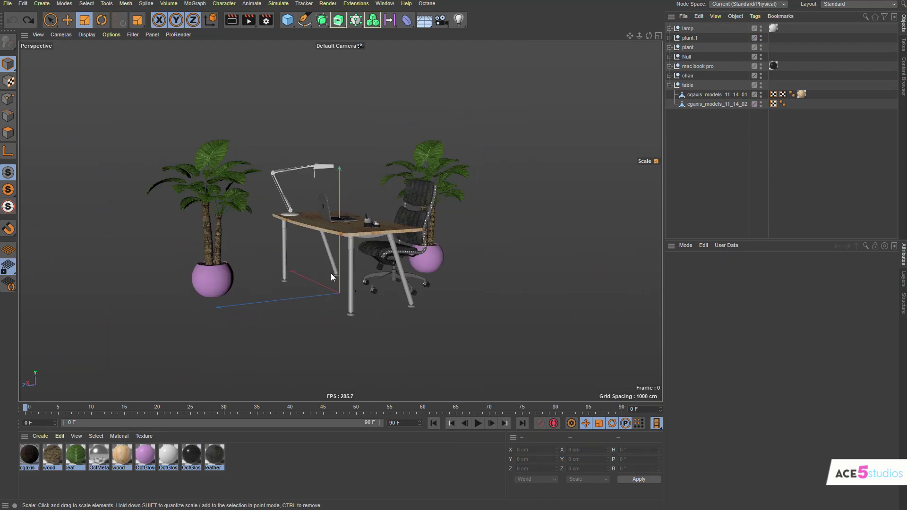
key("ctrl+v")
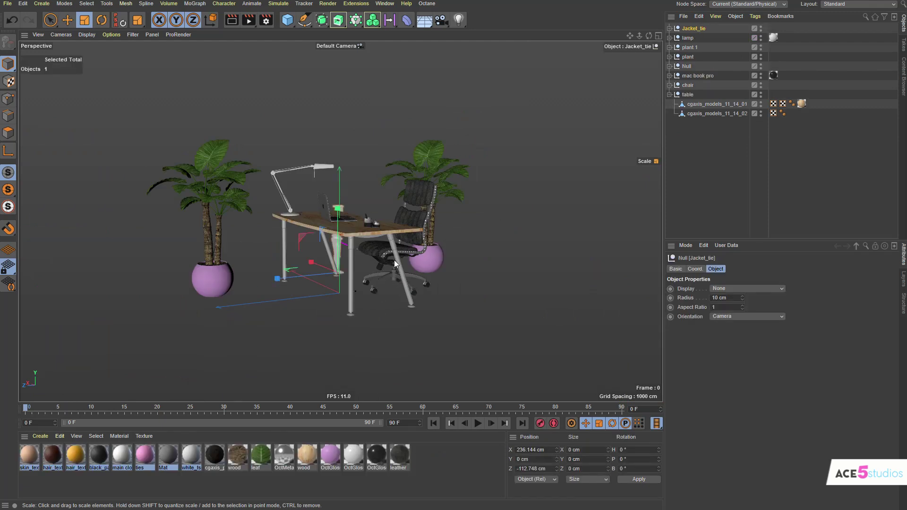
left_click_drag(393, 260, 598, 217, "alt")
left_click(535, 253)
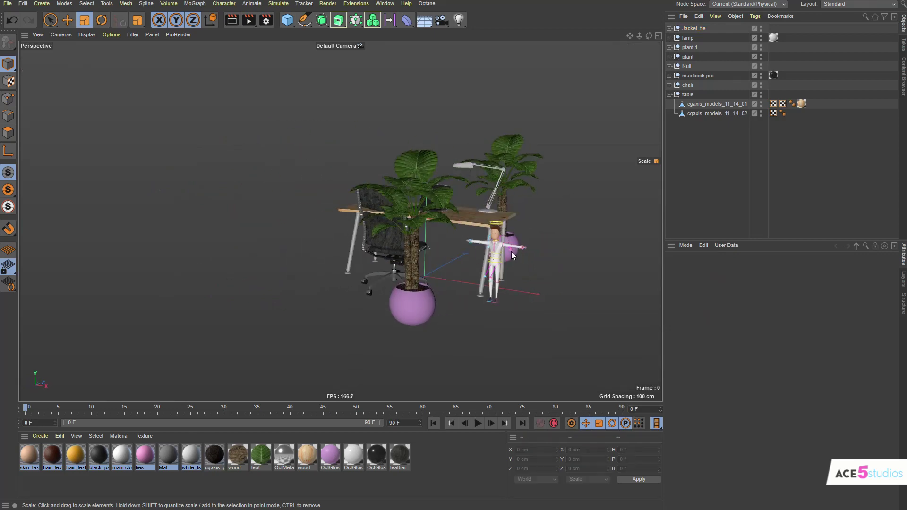
middle_click_drag(509, 252, 445, 272, "alt")
scroll(451, 266, "up", 3)
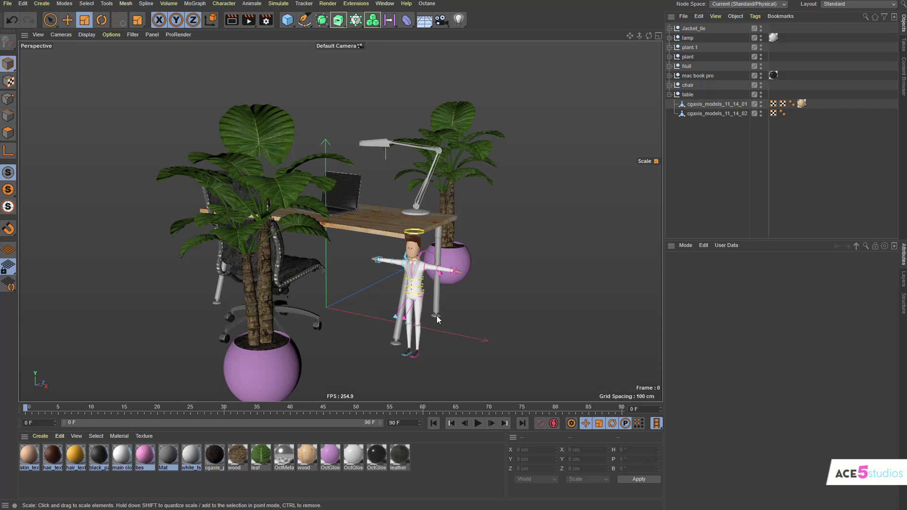
Try to scale the Jacket_tie character rig up uniformly, and undo the scaling.
left_click(692, 29)
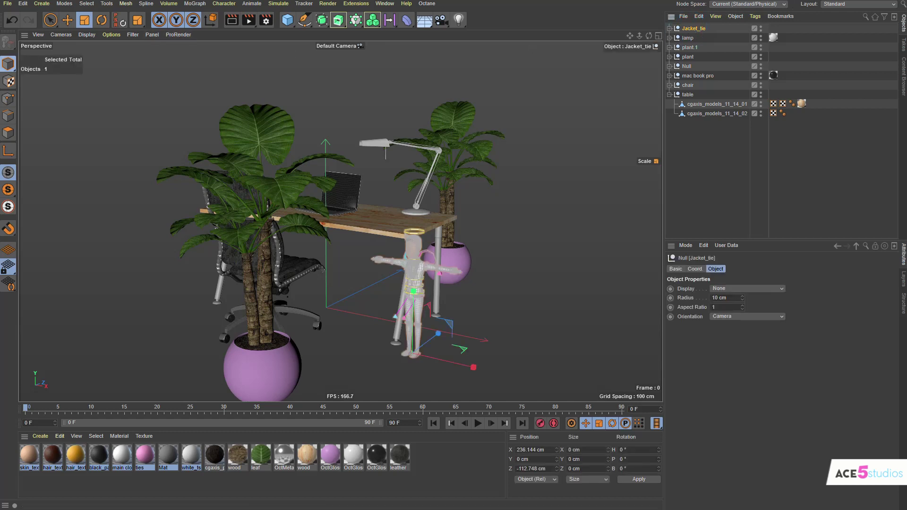
left_click_drag(348, 357, 607, 301)
left_click(576, 301)
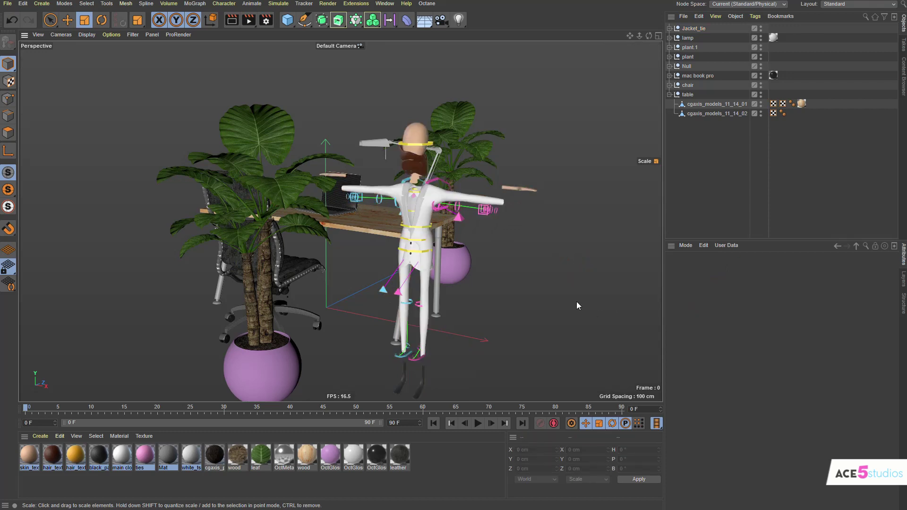
key("ctrl+z")
key("ctrl+z")
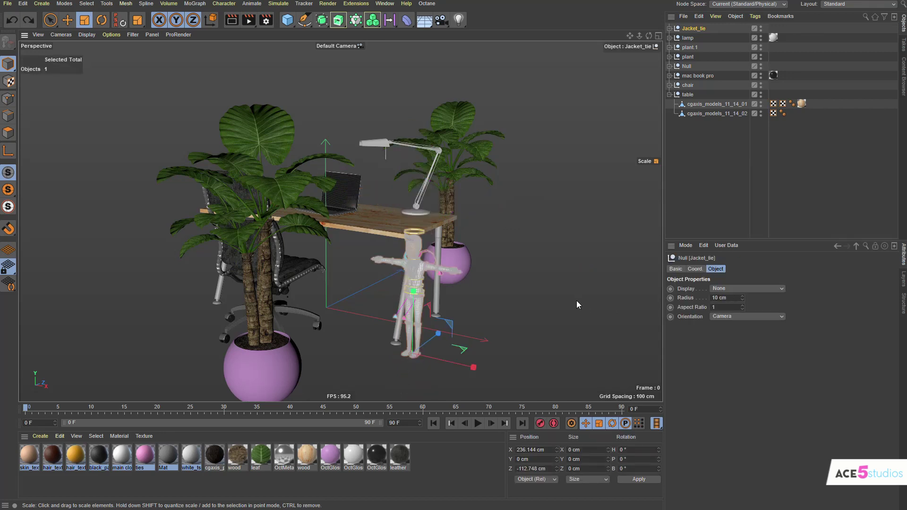
Check the character mesh's dimensions and compare its size with the desk, chair and plants.
left_click(577, 305)
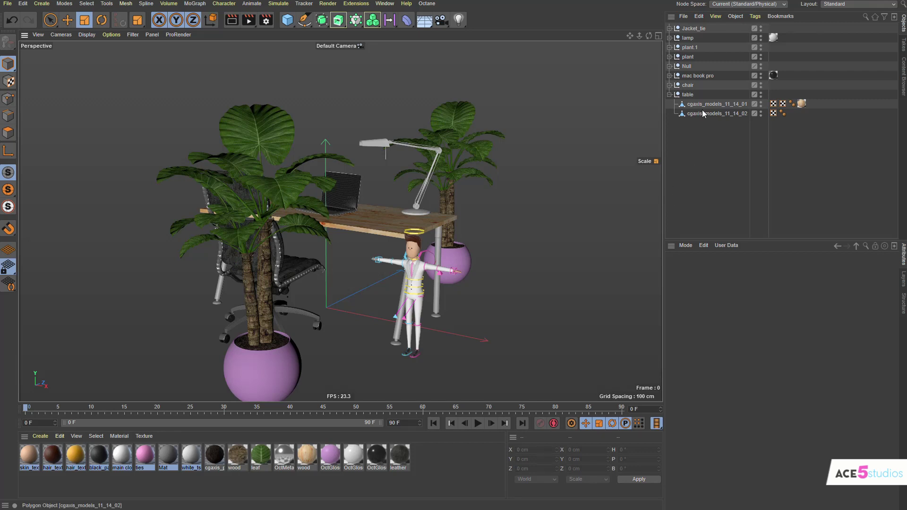
left_click(415, 256)
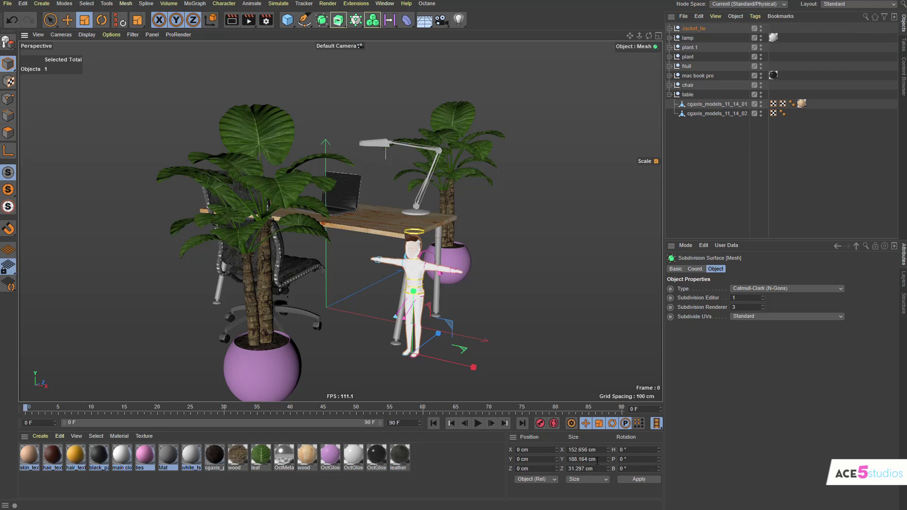
left_click(562, 261)
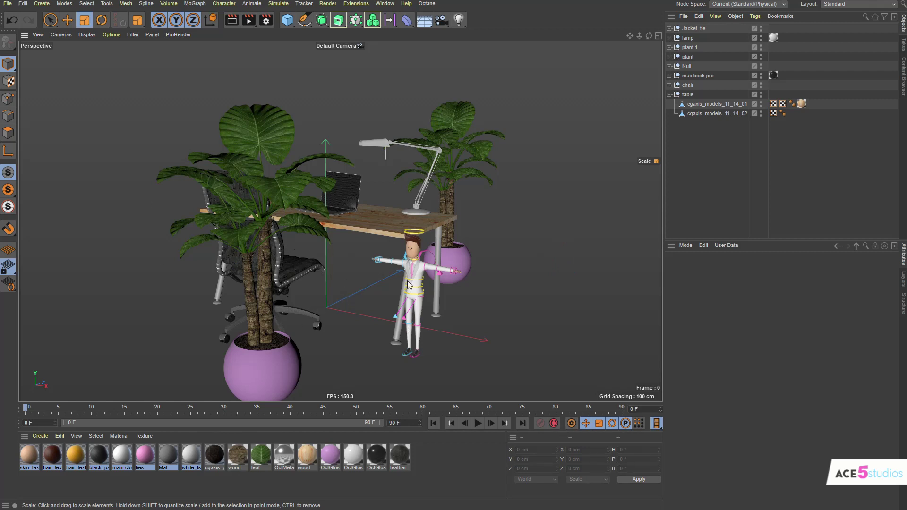
left_click_drag(422, 231, 396, 224, "alt")
right_click_drag(396, 224, 438, 251, "alt")
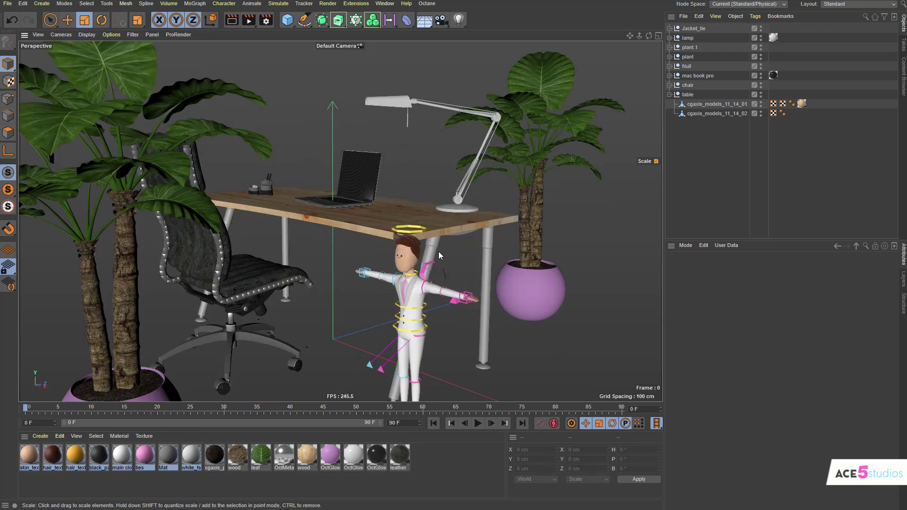
left_click_drag(438, 251, 400, 223, "alt")
scroll(406, 284, "down", 4)
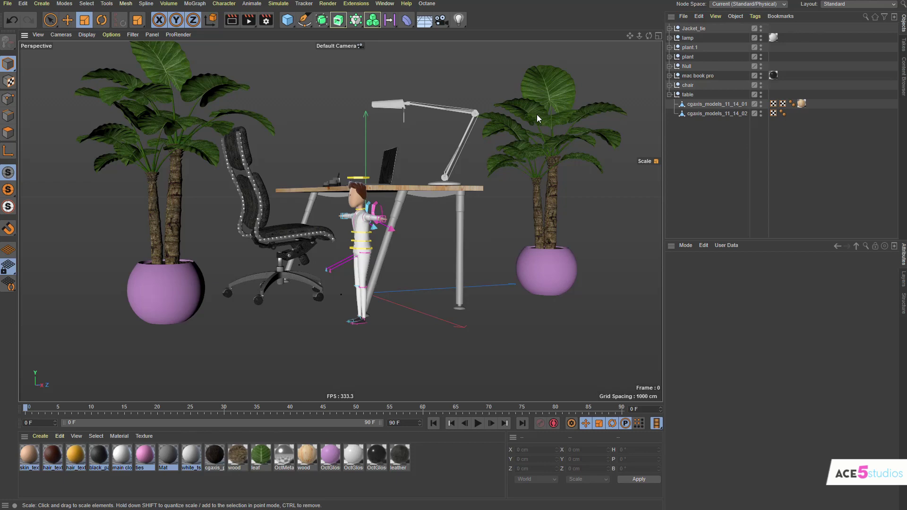
Try to scale all the ungrouped furniture objects down together, and undo the scaling.
left_click_drag(706, 156, 671, 48)
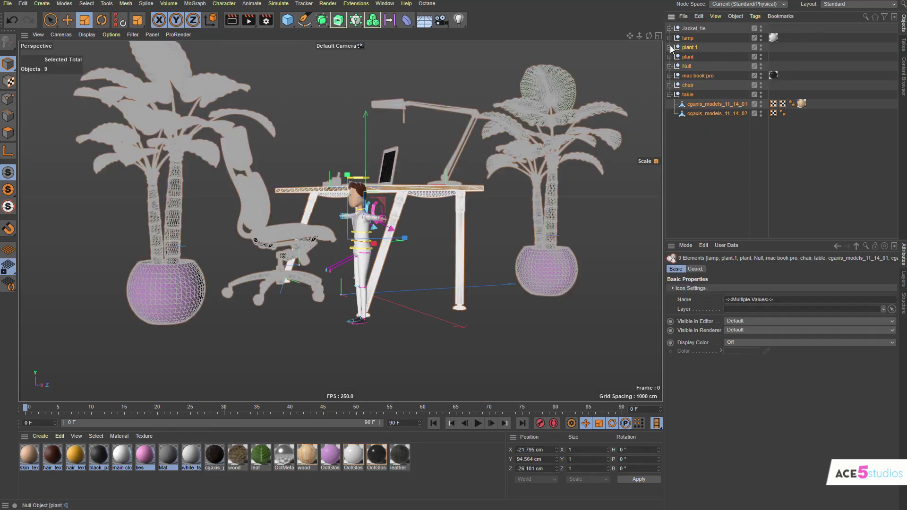
left_click(85, 20)
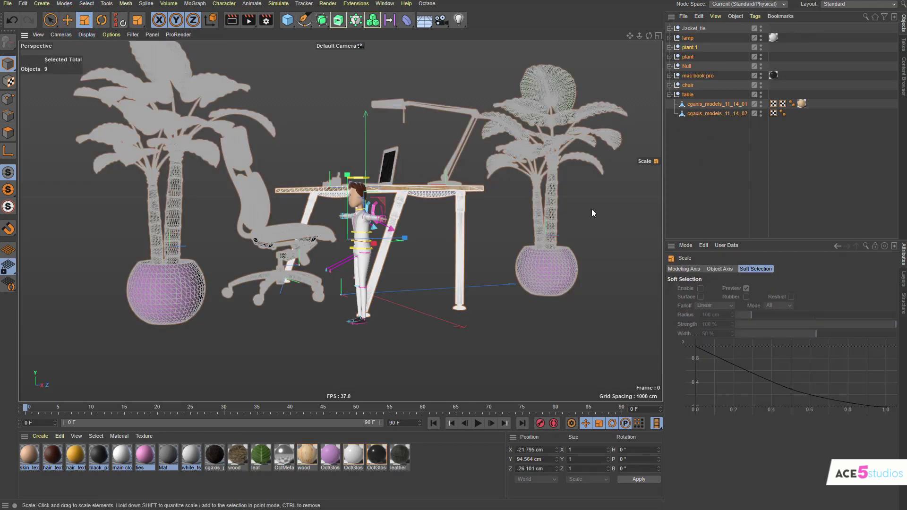
left_click_drag(591, 212, 345, 293)
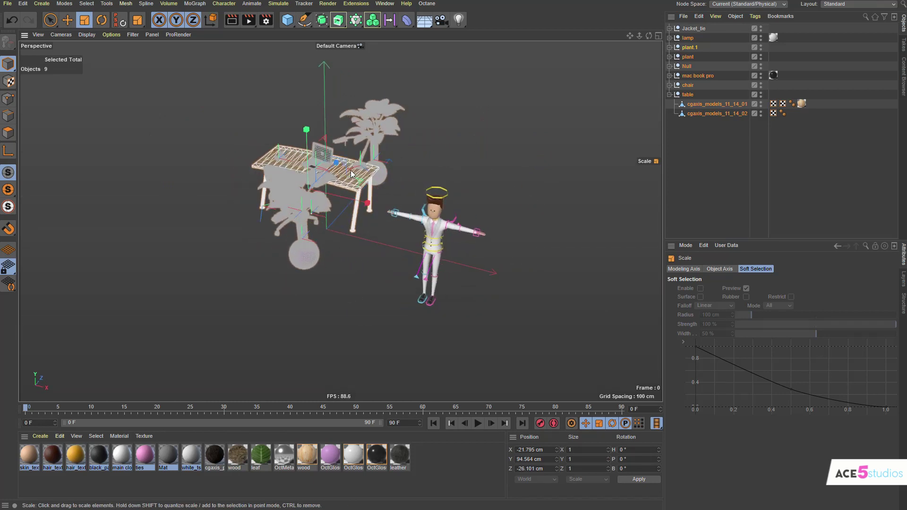
key("ctrl+z")
left_click(777, 179)
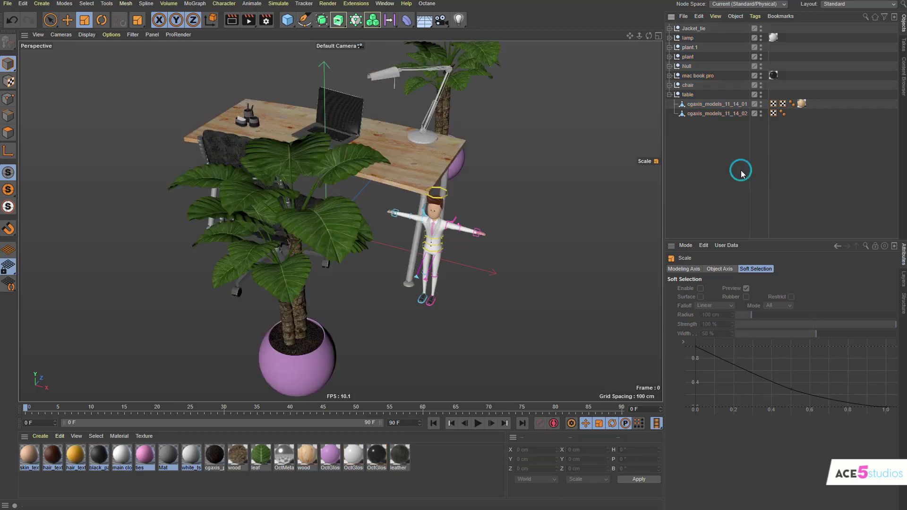
Add a null object and move it on the floor to about X -28 cm, Z -154 cm, near the chair's base.
left_click(287, 20)
left_click(329, 35)
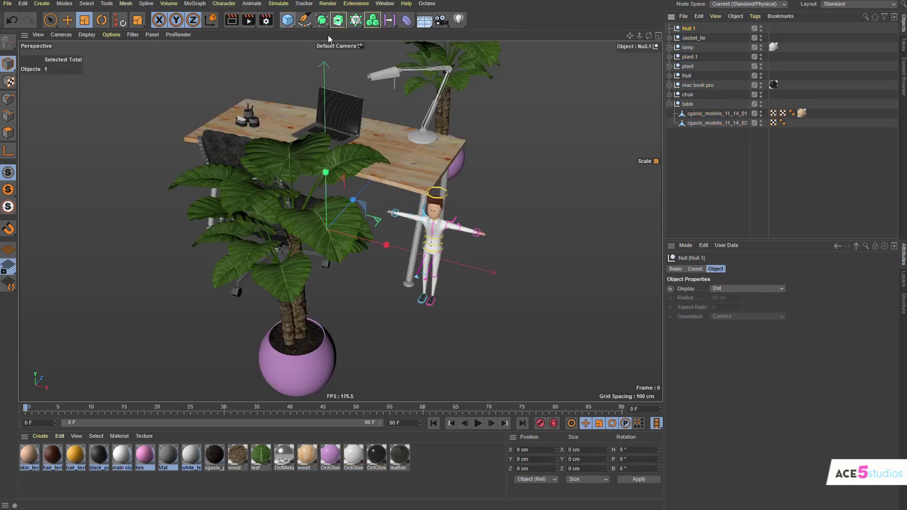
left_click_drag(370, 206, 347, 243, "alt")
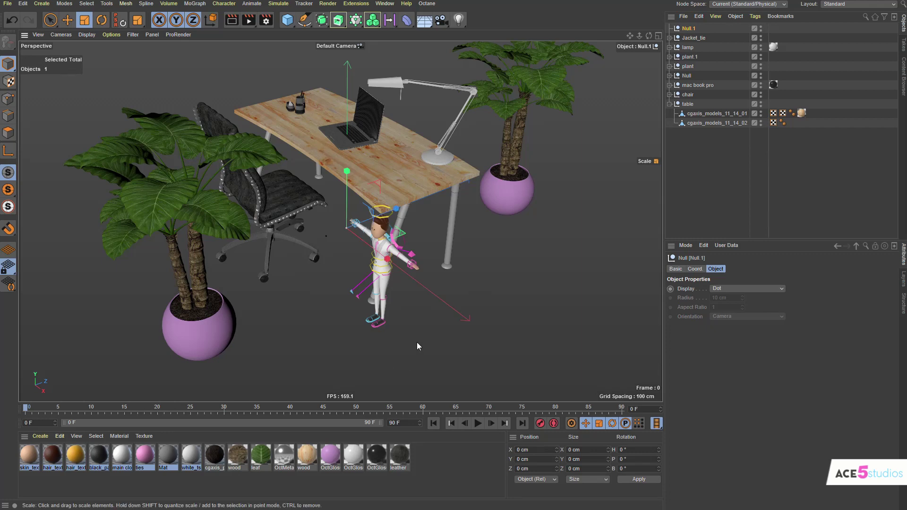
left_click_drag(285, 257, 270, 231, "alt")
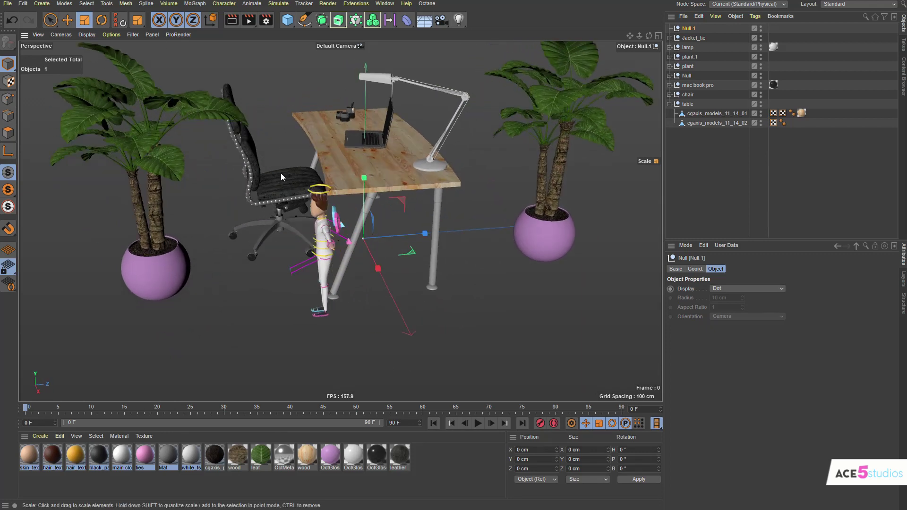
left_click(67, 20)
left_click_drag(418, 233, 338, 245)
left_click_drag(257, 219, 408, 223, "alt")
left_click_drag(331, 234, 268, 178)
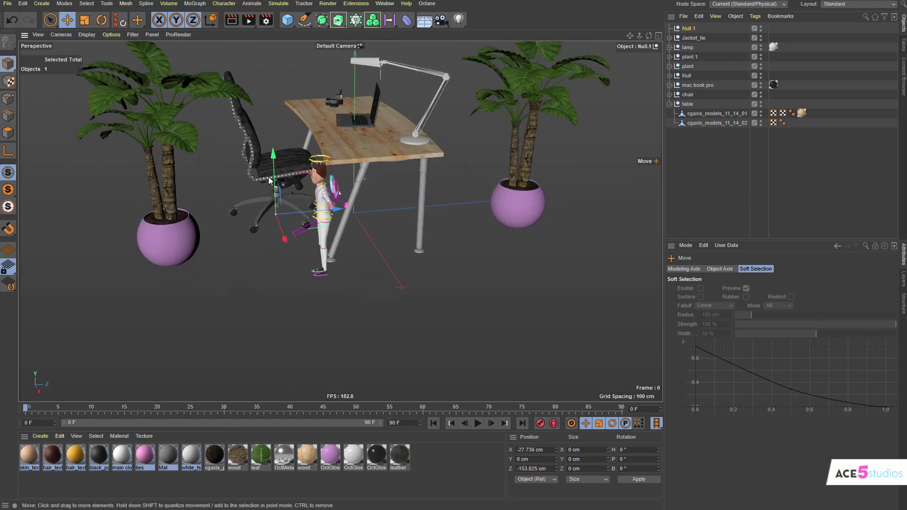
Parent the lamp, plants, accessories, laptop, chair and table to the new null.
left_click_drag(730, 187, 687, 49)
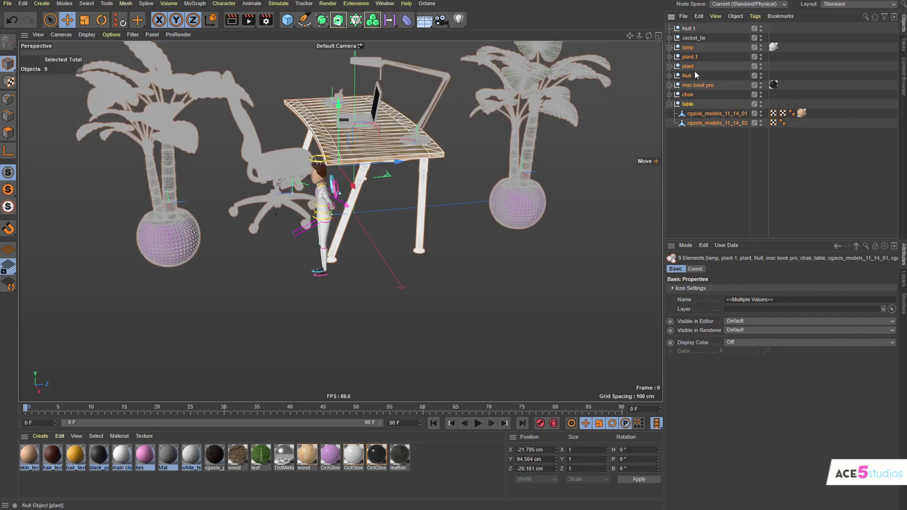
left_click_drag(690, 47, 689, 29)
left_click(689, 29)
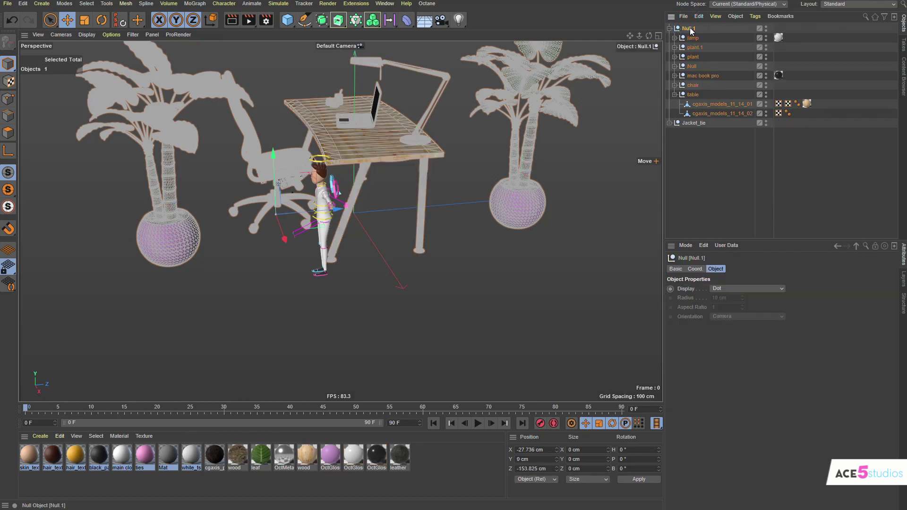
Scale the furniture group down from its null and move it to about X 70 cm, closer to the character.
left_click(84, 19)
left_click_drag(542, 190, 440, 210)
key("e")
left_click_drag(229, 275, 281, 258)
Fine-tune the furniture group's uniform scale so the desk and chair suit the character's height.
scroll(311, 222, "up", 3)
scroll(347, 191, "up", 2)
left_click_drag(347, 193, 336, 207, "alt")
key("t")
left_click_drag(458, 219, 391, 239)
left_click_drag(266, 242, 162, 238, "alt")
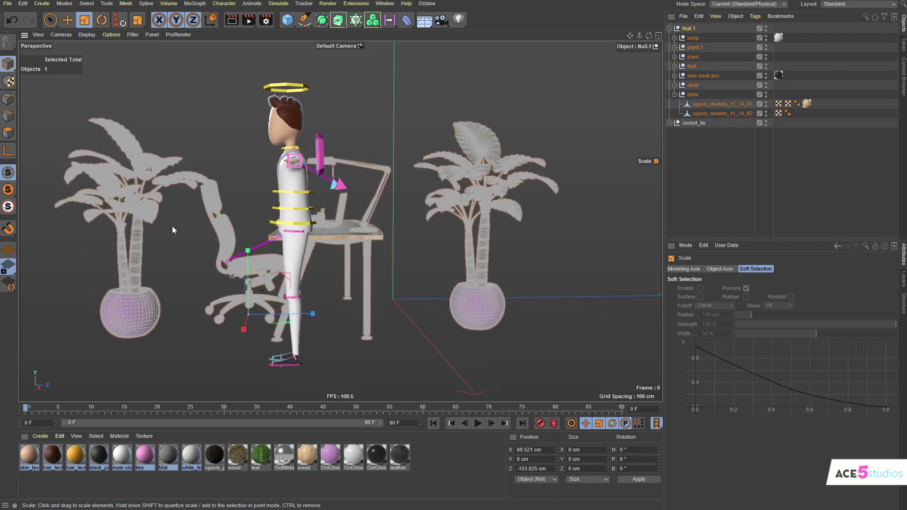
left_click(687, 192)
left_click_drag(305, 245, 392, 221, "alt")
left_click(688, 29)
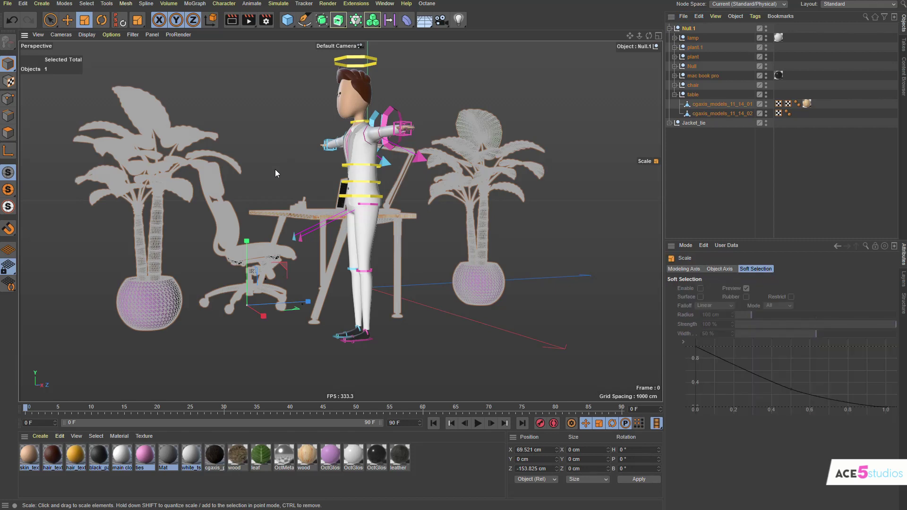
left_click(675, 179)
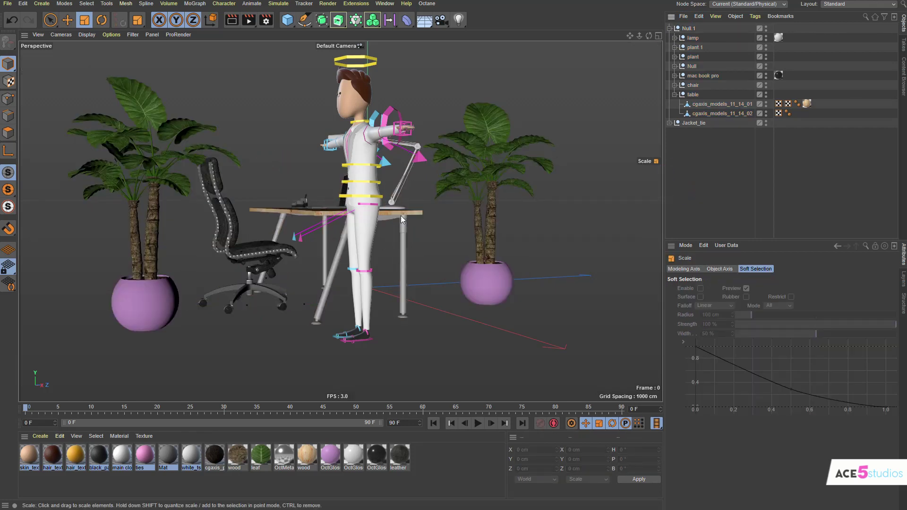
Hide both plant objects in the editor and the renderer.
left_click_drag(401, 216, 386, 251, "alt")
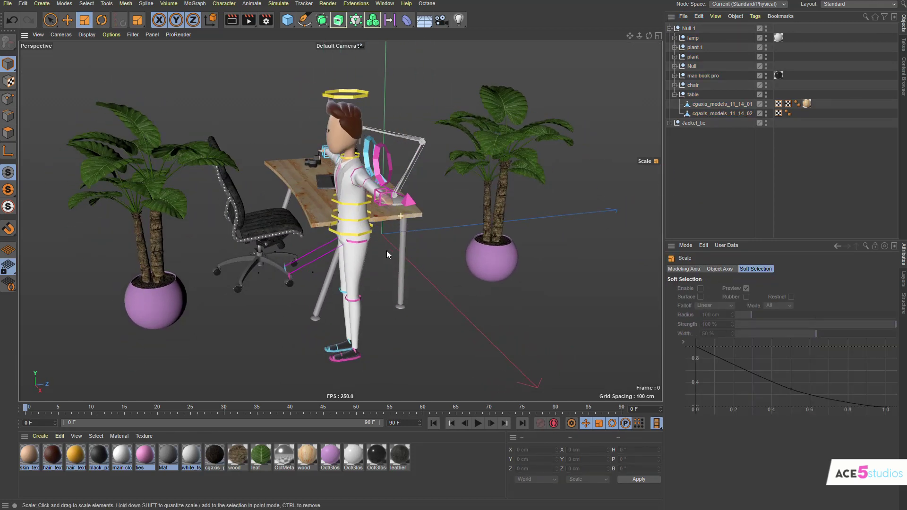
double_click(766, 55)
double_click(766, 46)
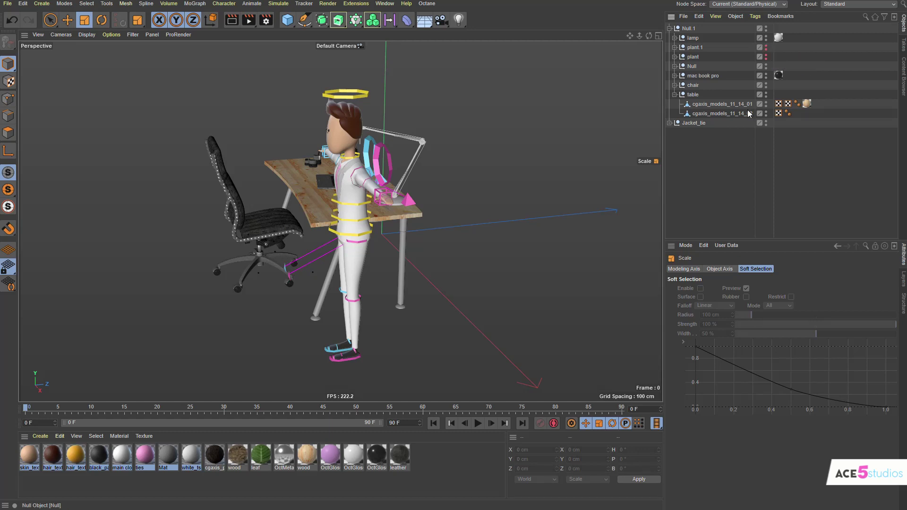
Rotate the whole office chair about its vertical axis to a heading of about 116°.
middle_click_drag(284, 235, 422, 239, "alt")
left_click_drag(532, 218, 352, 170, "alt")
left_click(356, 179)
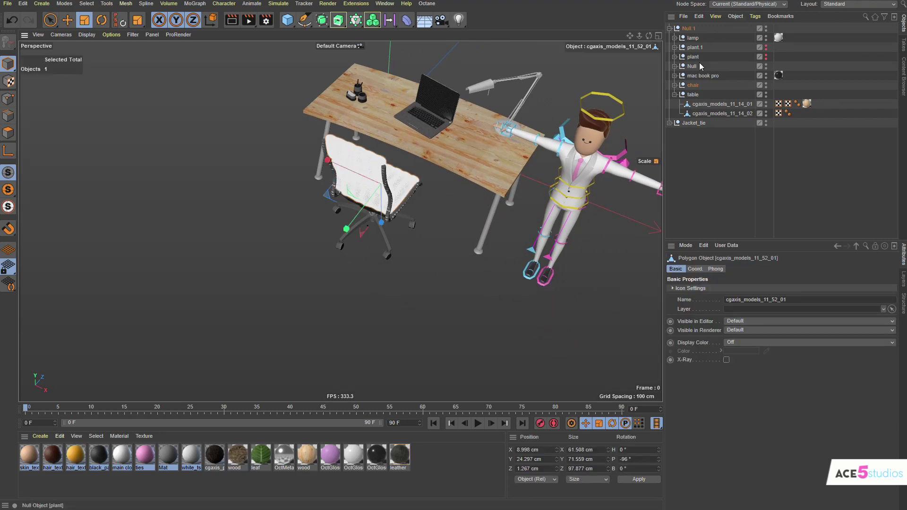
left_click(693, 86)
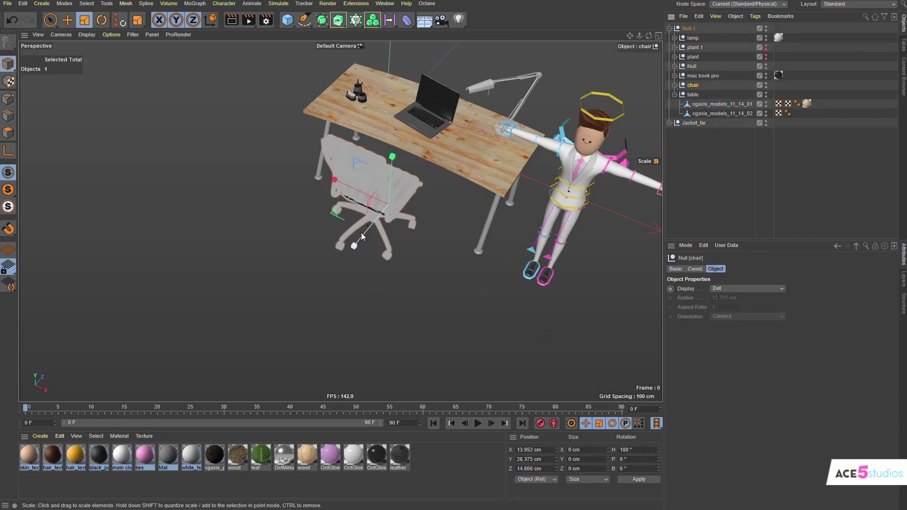
key("r")
left_click_drag(395, 231, 373, 236)
Move the office chair away from the desk to about X 40 cm, Z -38 cm.
key("e")
left_click_drag(413, 202, 332, 198, "alt")
mouse_move(443, 213)
left_mouse_down()
mouse_move(405, 227)
mouse_move(445, 198)
left_mouse_up()
left_click_drag(374, 261, 363, 270)
Turn the office chair slightly further about its vertical axis, and deselect it.
key("r")
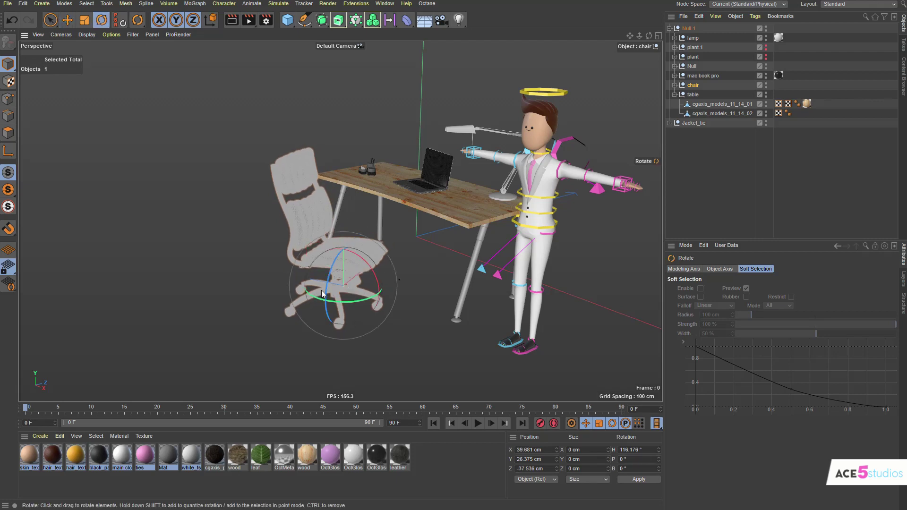
left_click_drag(341, 300, 327, 303)
left_click_drag(387, 265, 331, 257, "alt")
left_click(459, 333)
mouse_move(340, 221)
left_mouse_down("alt")
mouse_move(367, 198)
mouse_move(354, 215)
left_mouse_up("alt")
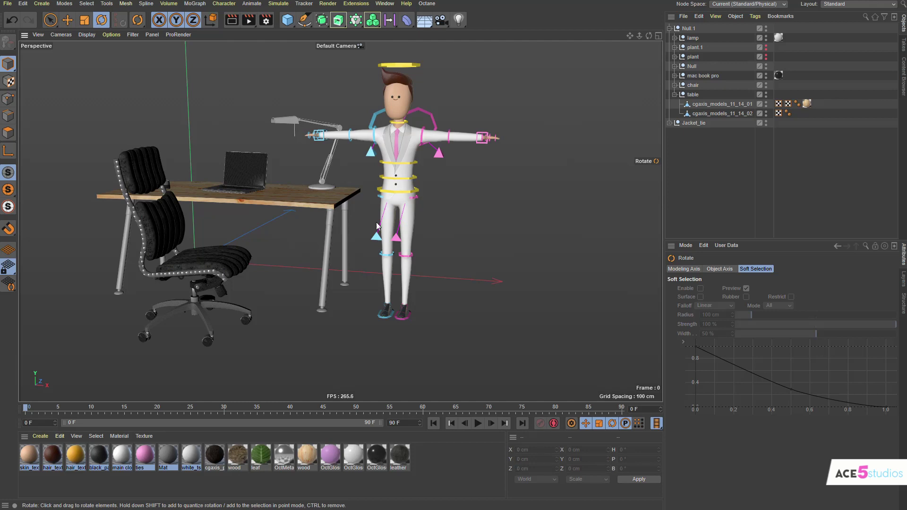
left_click_drag(305, 203, 355, 246, "alt")
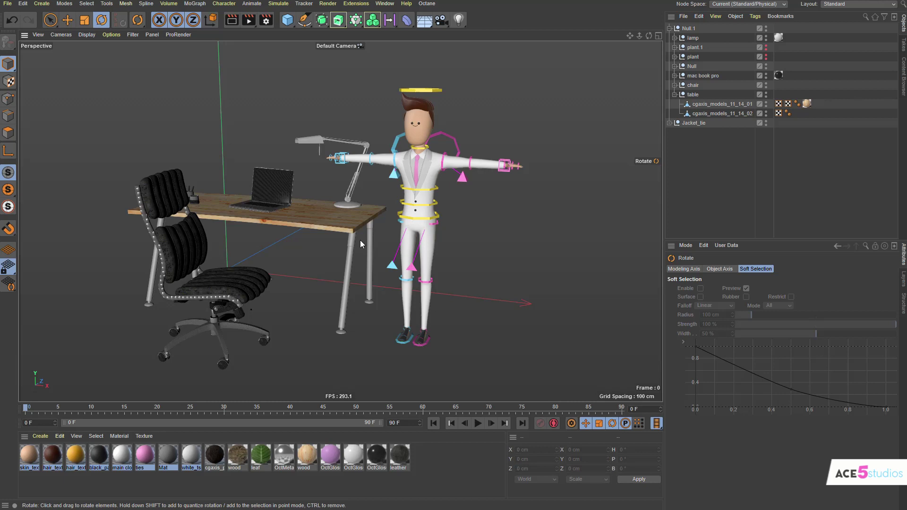
Try seating the character by moving the hips controller to about X -142, Y 58, Z -28 cm and rotating it to about 104° bank.
left_click(438, 214)
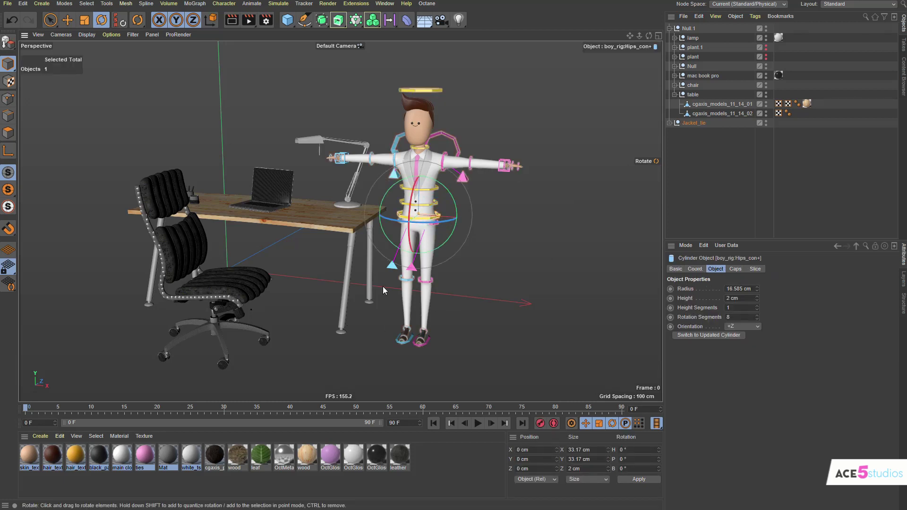
key("e")
left_click_drag(382, 286, 285, 297)
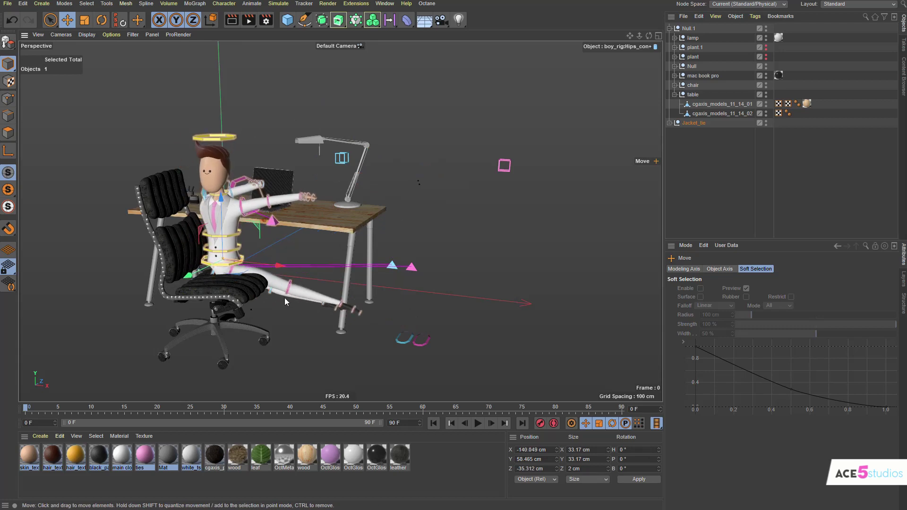
key("r")
left_click_drag(223, 275, 274, 234)
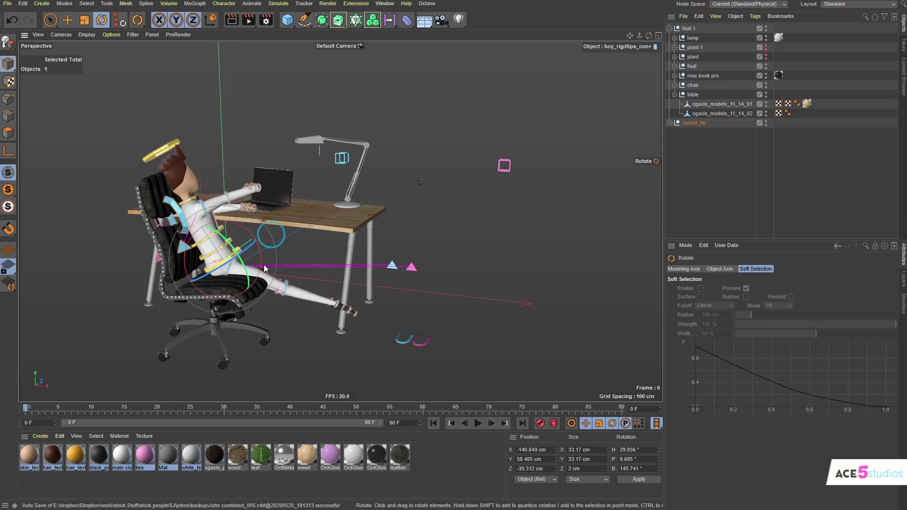
left_click_drag(264, 265, 231, 243)
key("e")
left_click_drag(211, 325, 276, 326)
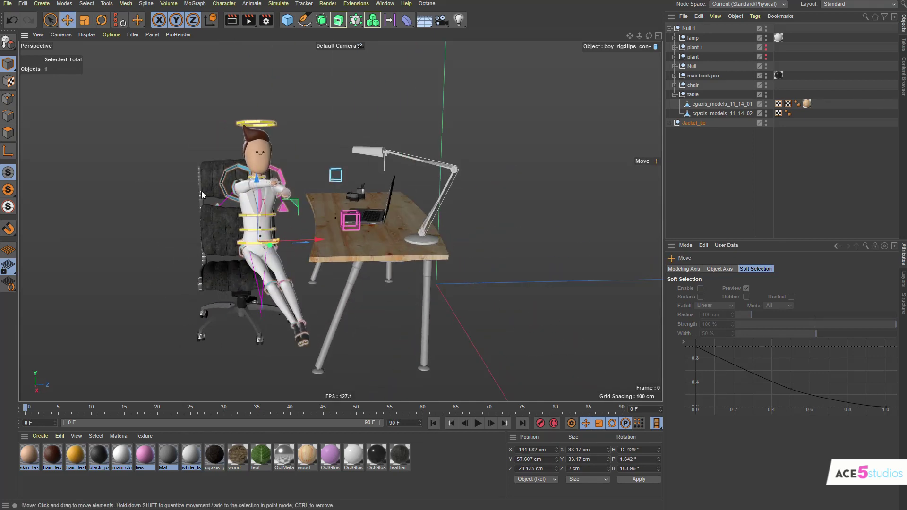
left_click_drag(288, 262, 376, 376, "alt")
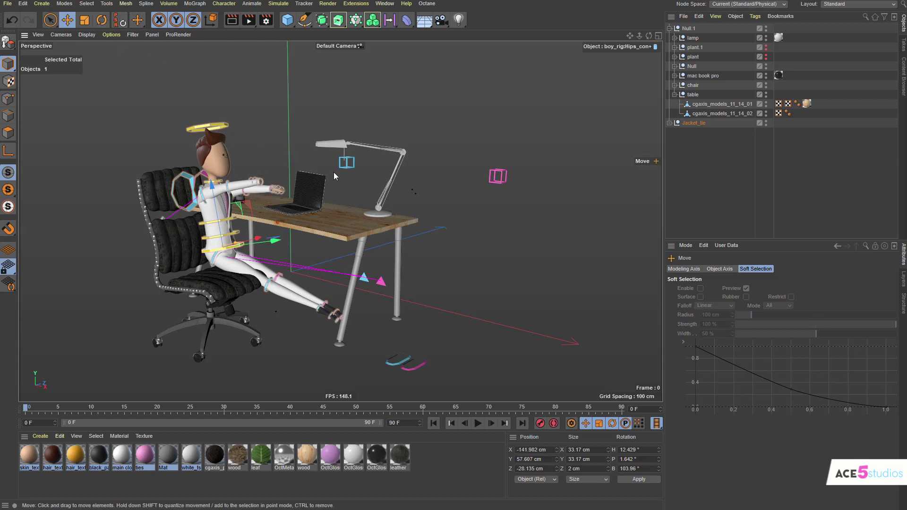
Reset the hips controller's position, scale and rotation with the Reset PSR command.
key("shift+c")
type("reset")
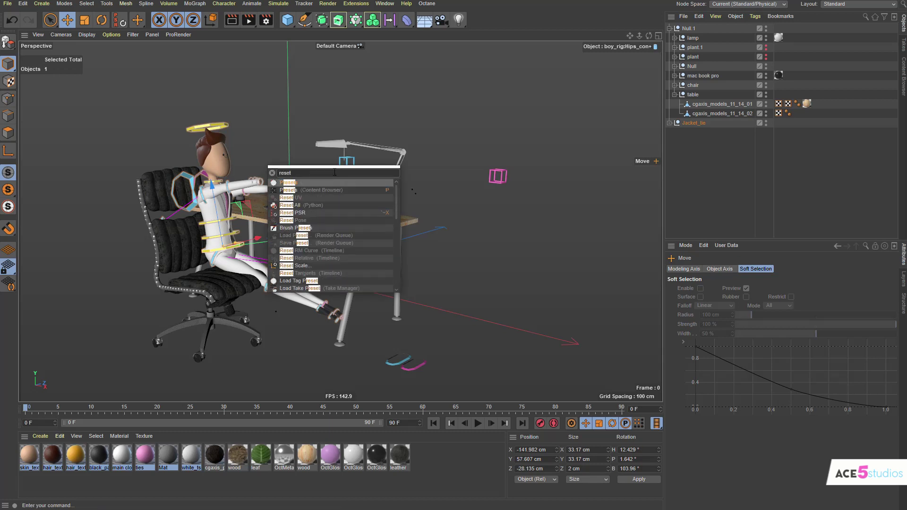
type(" psr")
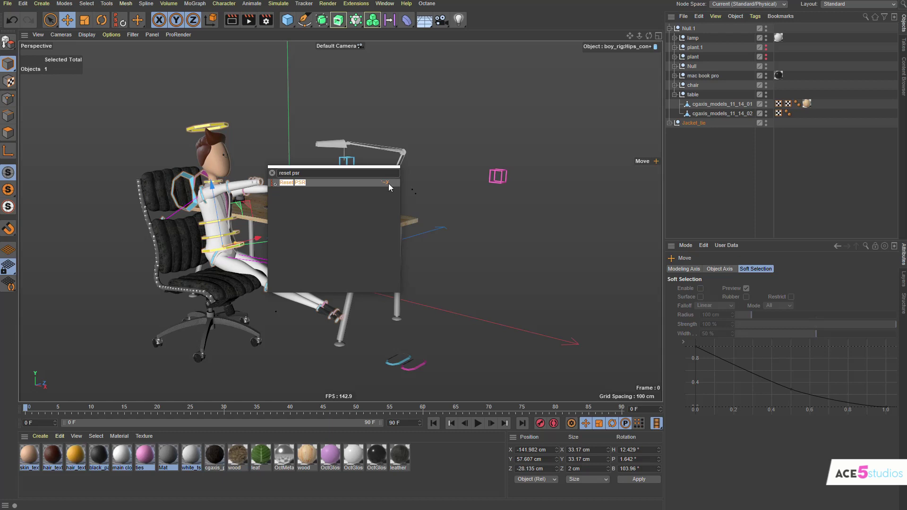
left_click(312, 182)
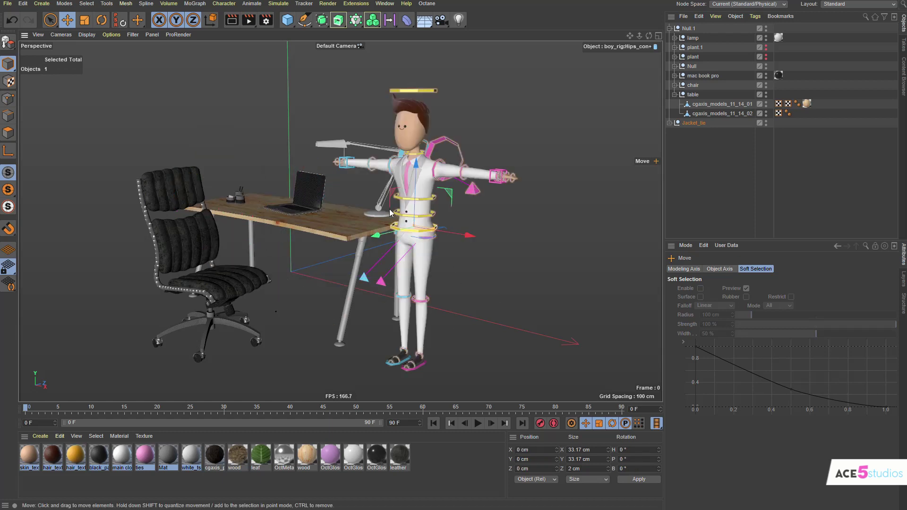
Try moving the left-hand goal controller away from the character, undo the move, and deselect the controller.
left_click_drag(472, 319, 442, 206, "alt")
left_click(505, 165)
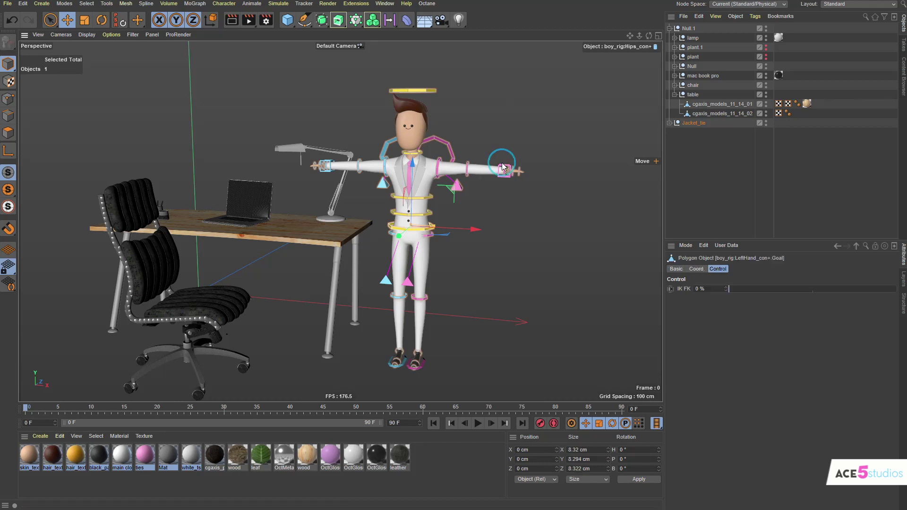
left_click_drag(563, 220, 337, 218)
key("ctrl+z")
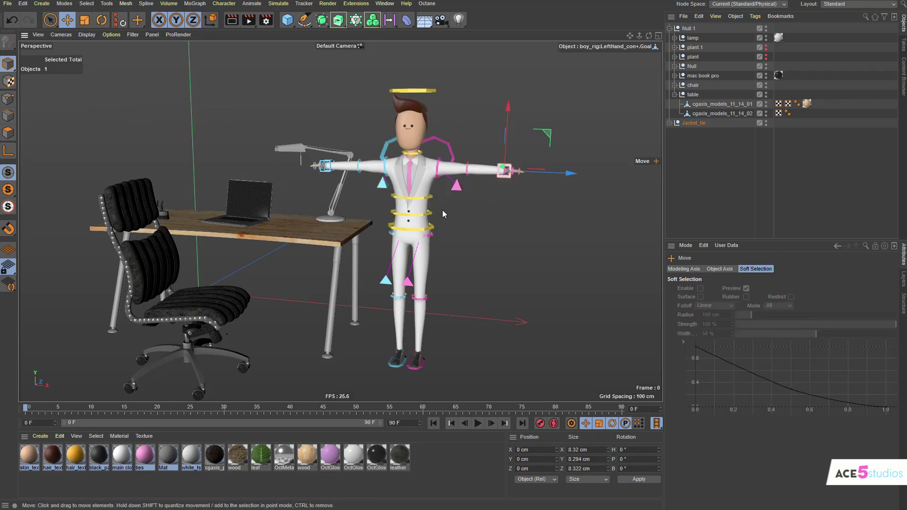
left_click(465, 215)
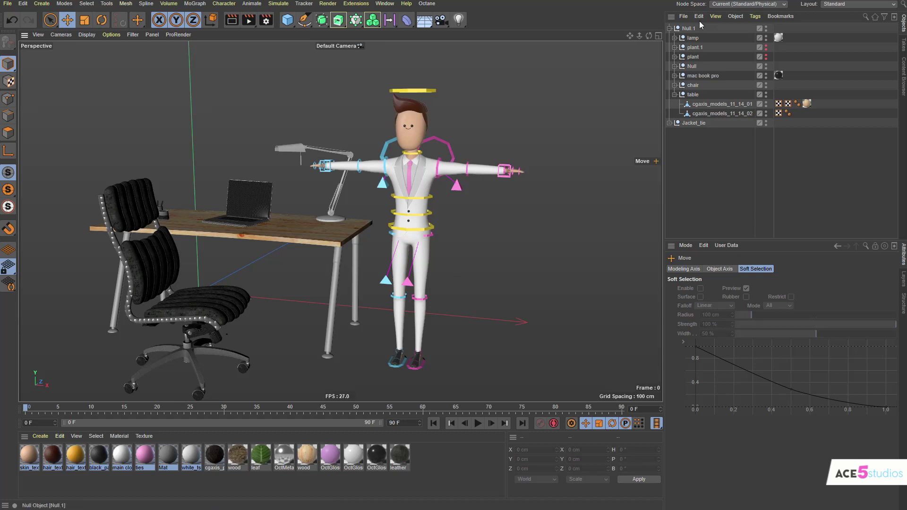
Move the Jacket_tie character null in front of the office chair, rotate it to face away from the backrest, and deselect it.
left_click(692, 123)
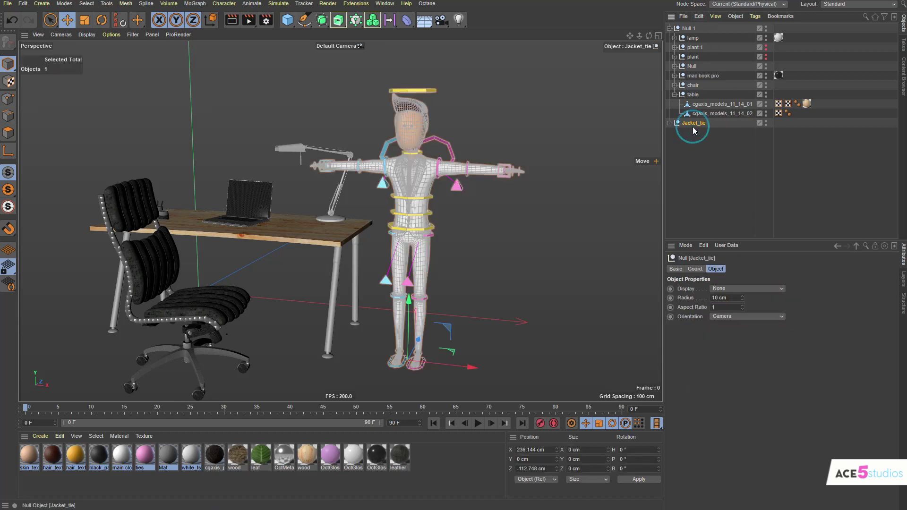
left_click_drag(355, 367, 411, 325, "alt")
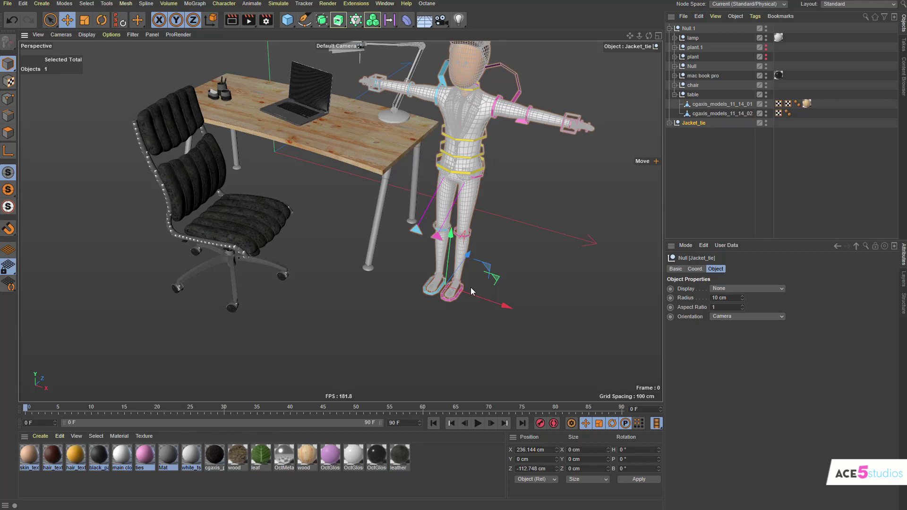
left_click_drag(265, 261, 357, 256, "alt")
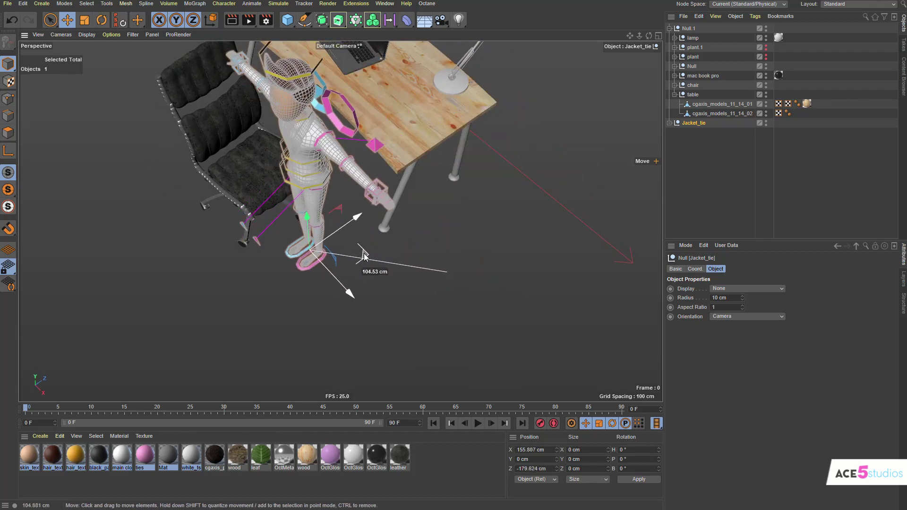
key("r")
left_click_drag(307, 286, 349, 253)
left_click(703, 152)
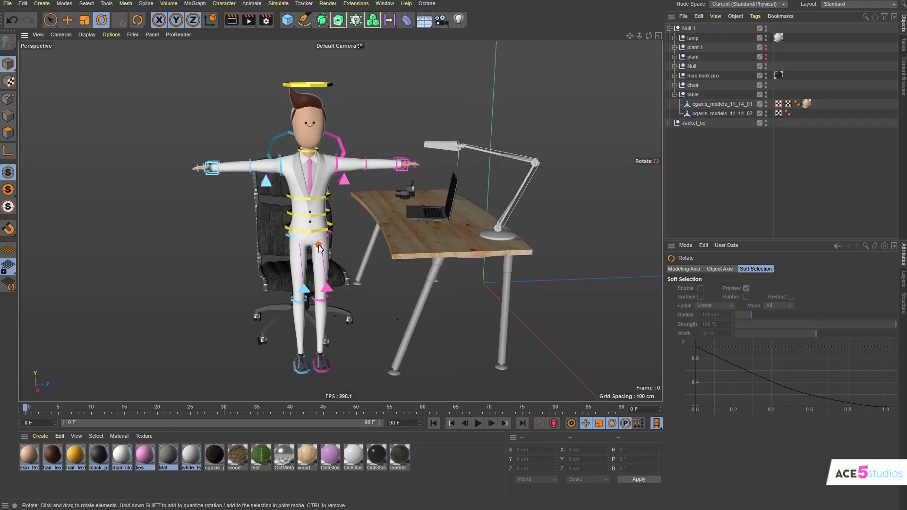
Record a keyframe for the standing character's hips controller at frame 0.
scroll(330, 240, "up", 3)
left_click(329, 226)
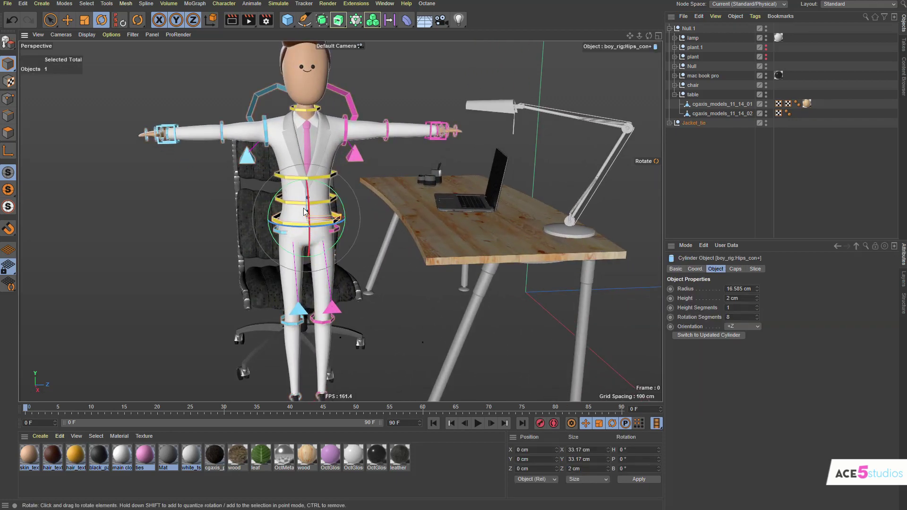
left_click_drag(263, 290, 383, 269, "alt")
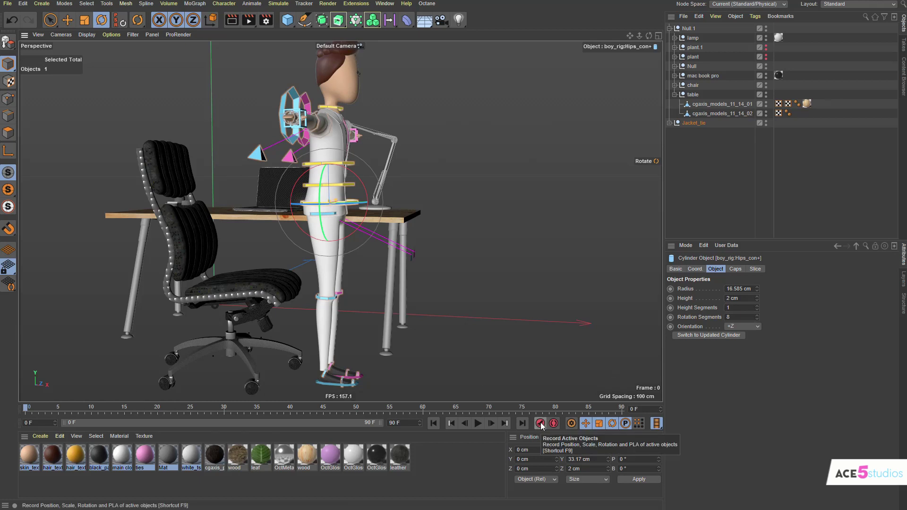
At frame 15, move the hips controller to about Y -40, Z -26 cm so the character sits, and record a keyframe.
left_click(124, 407)
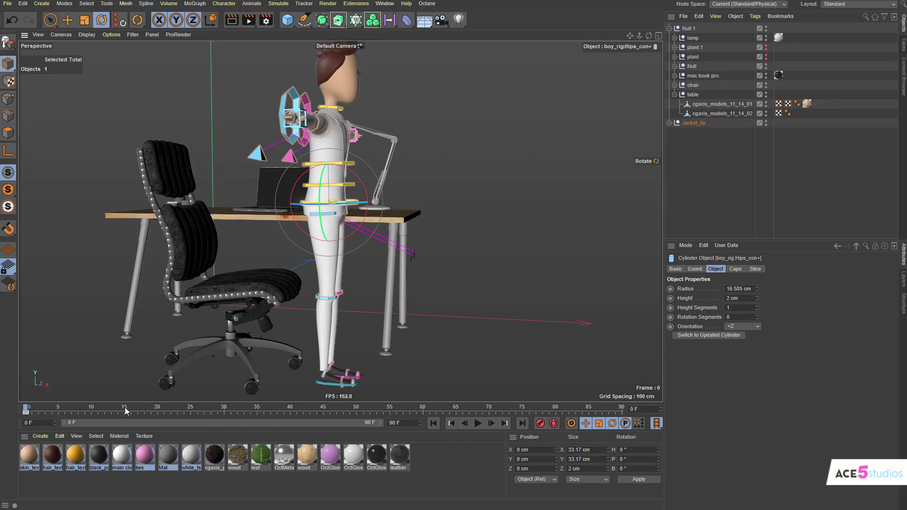
key("e")
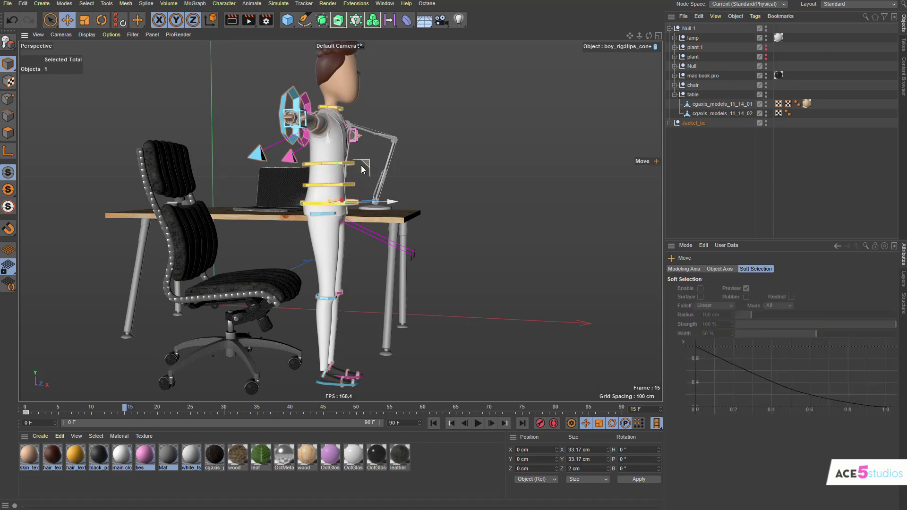
left_click_drag(360, 167, 189, 225)
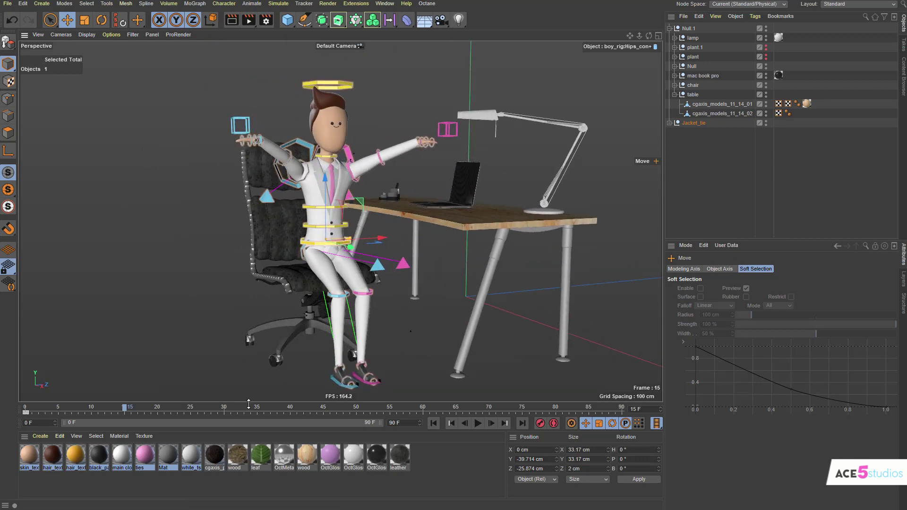
left_click(540, 424)
left_click_drag(311, 288, 406, 291, "alt")
left_click_drag(124, 409, 163, 408)
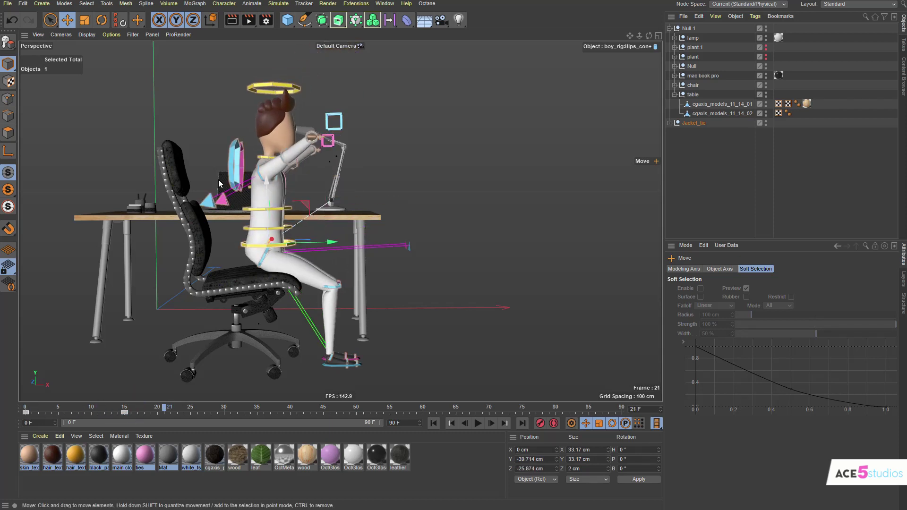
Rename the top-level furniture null as scene.
left_click(688, 28)
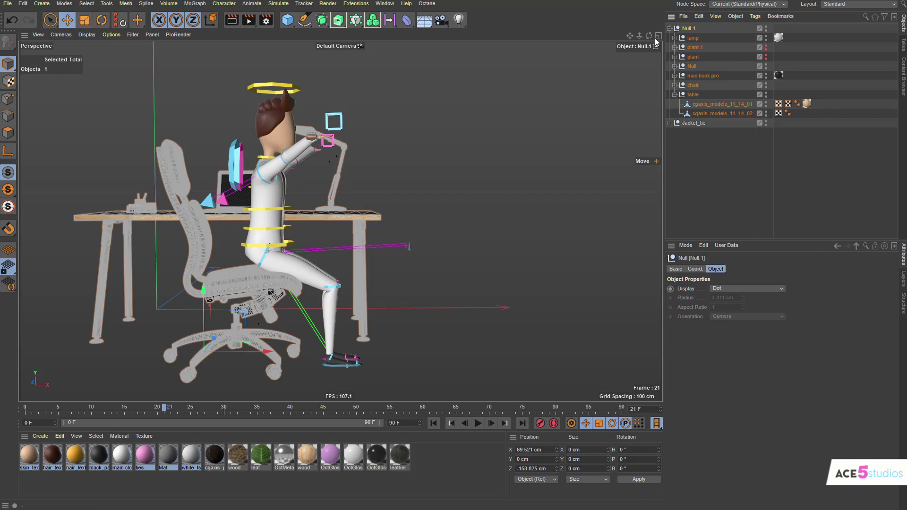
double_click(691, 28)
type("scene")
key("Return")
Scale the scene group down to suit the seated character, shift it to about X 90 cm, and deselect it.
left_click(84, 20)
left_click_drag(493, 204, 481, 229)
key("e")
left_click_drag(272, 349, 299, 354)
key("t")
left_click_drag(464, 279, 448, 284)
key("e")
left_click_drag(264, 312, 192, 310, "alt")
key("t")
left_click_drag(508, 320, 491, 324)
middle_click_drag(421, 342, 419, 284, "alt")
left_click_drag(418, 284, 478, 285, "alt")
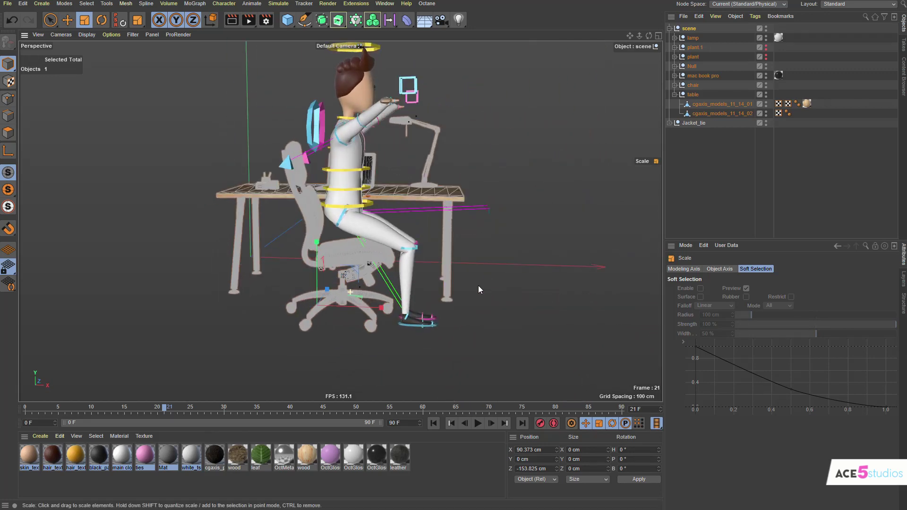
left_click_drag(410, 240, 337, 219, "alt")
left_click_drag(240, 256, 421, 282)
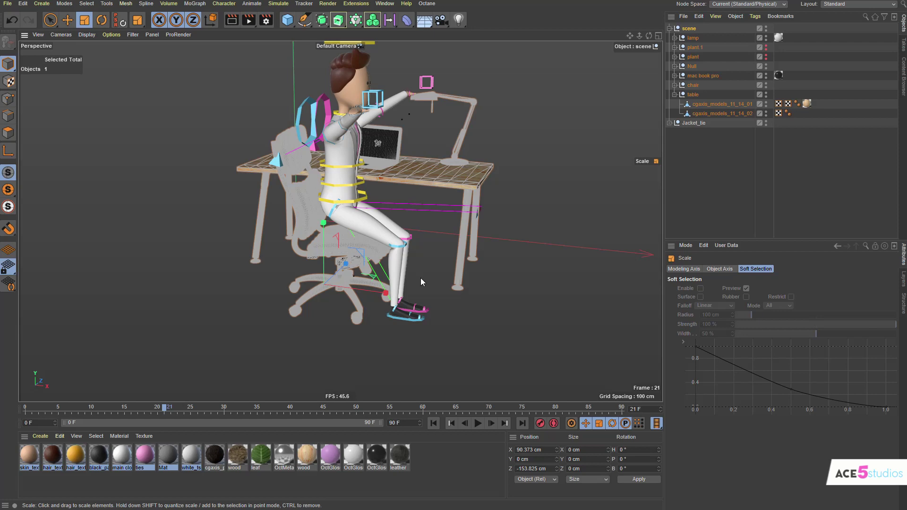
left_click(688, 151)
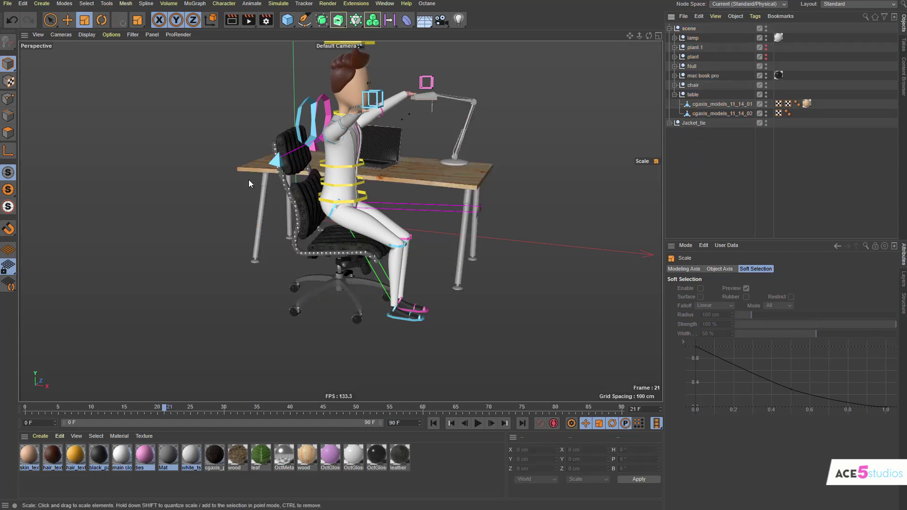
At frame 15, move the hips controller to about X -0.2, Y -41, Z -38 cm so it rests on the seat, and record a keyframe.
left_click_drag(345, 212, 364, 196, "alt")
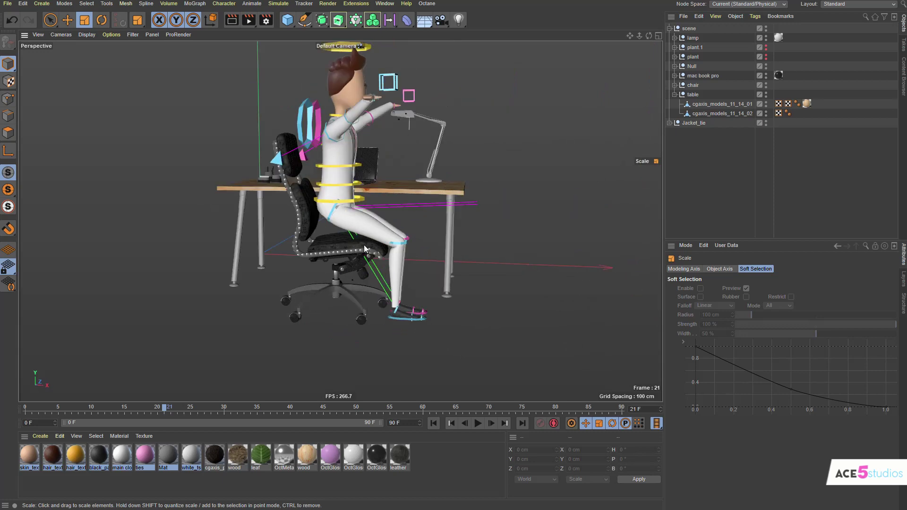
right_click_drag(363, 245, 393, 227, "alt")
left_click_drag(393, 228, 295, 178, "alt")
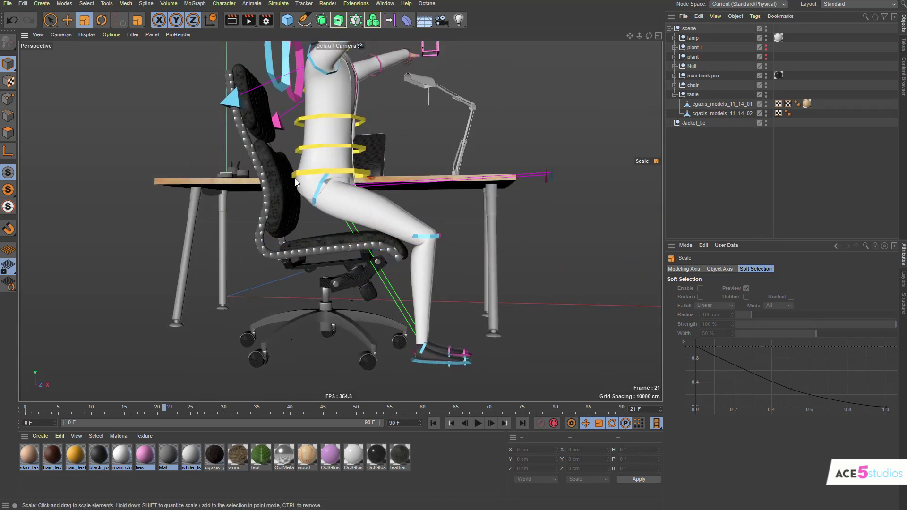
left_click(351, 171)
key("ctrl+f")
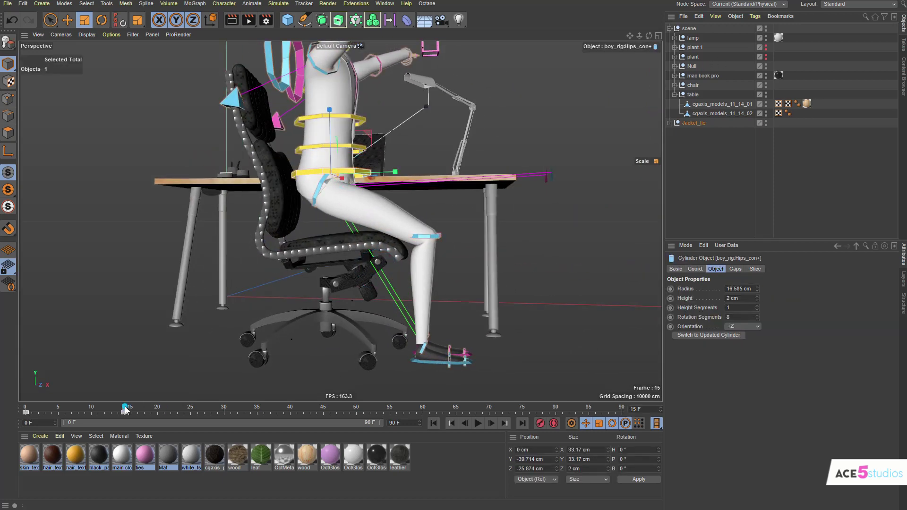
key("e")
left_click_drag(307, 225, 391, 269)
left_click(540, 423)
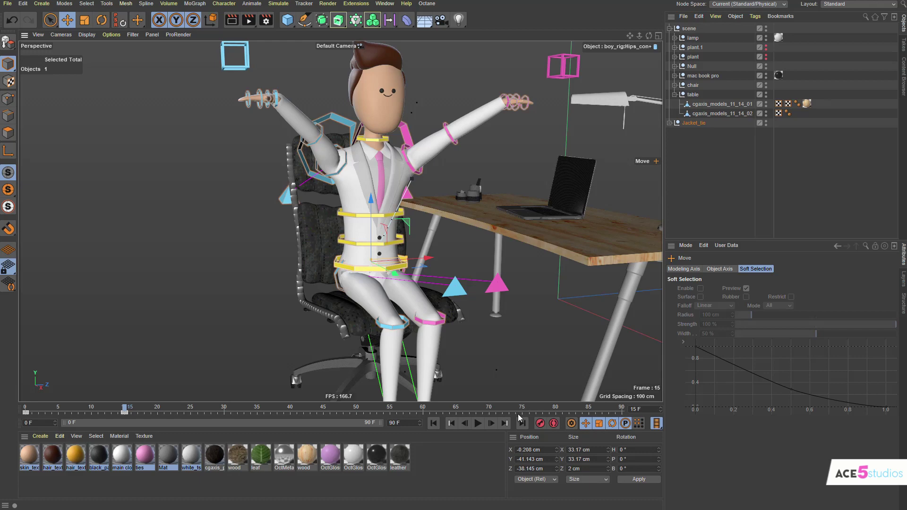
left_click_drag(427, 330, 259, 469, "alt")
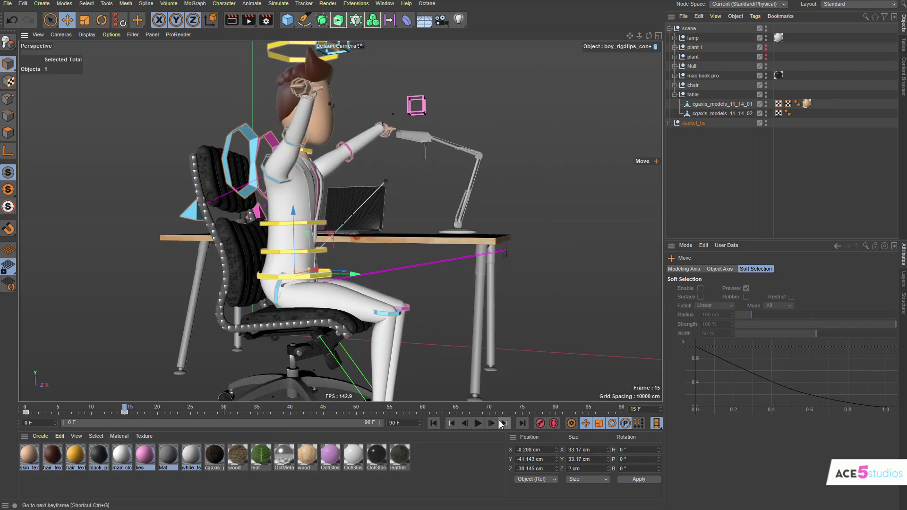
left_click(540, 424)
left_click_drag(122, 407, 157, 407)
left_click_drag(330, 289, 264, 271, "alt")
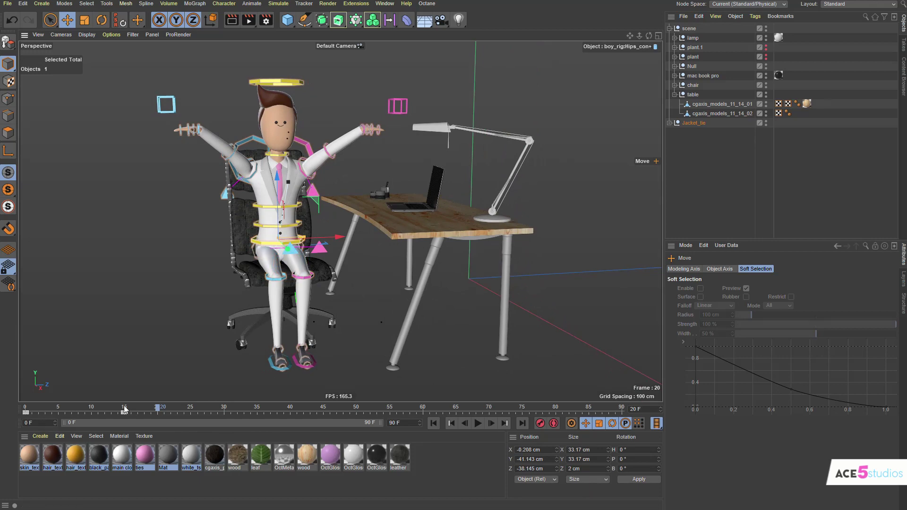
Try lowering the left-hand goal controller at frame 18 to about X -58, Y 38, Z -24 cm, near the desk edge.
left_click_drag(126, 409, 144, 409)
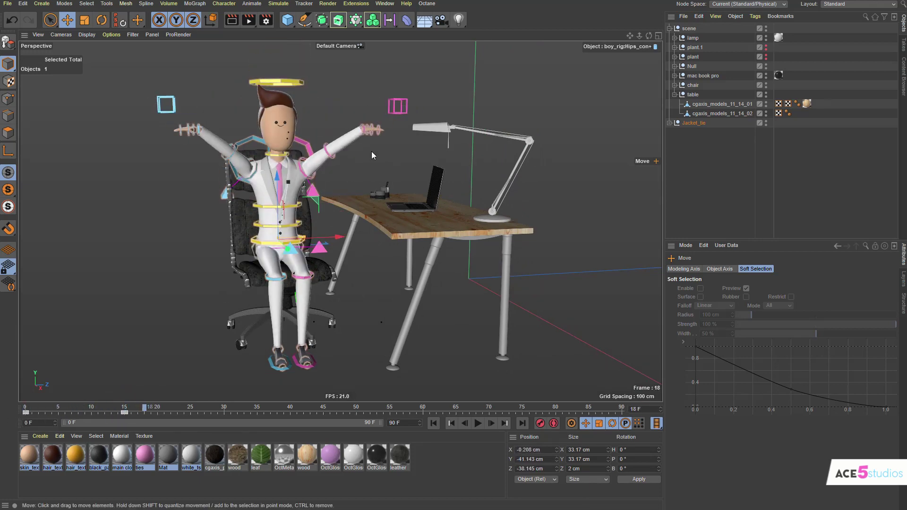
left_click(394, 101)
left_click_drag(394, 142, 260, 230, "alt")
right_click_drag(261, 231, 326, 219, "alt")
left_click_drag(399, 268, 403, 246)
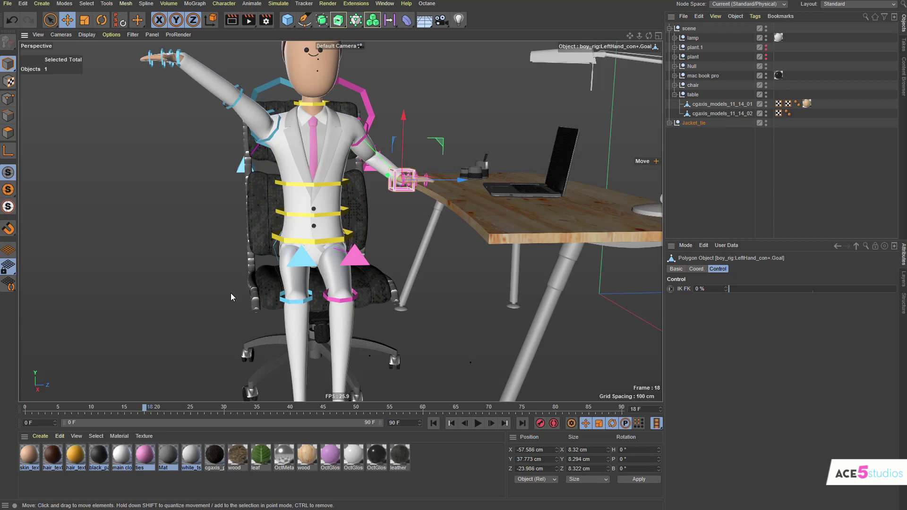
key("0")
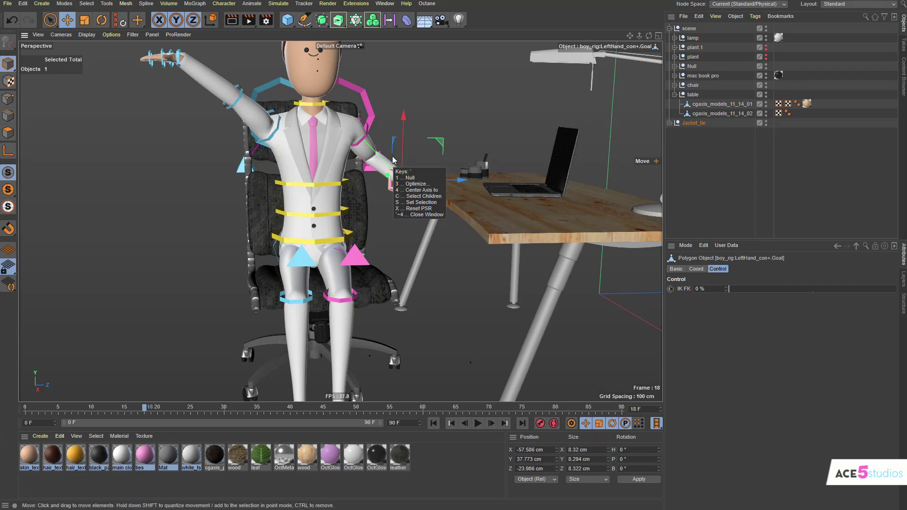
key("r")
At frame 0, try moving the hips controller toward the chair to about X 11, Y 0.6, Z -24 cm.
left_click_drag(63, 407, 25, 407)
middle_click_drag(411, 129, 360, 226, "alt")
right_click_drag(360, 226, 337, 234, "alt")
left_click_drag(337, 233, 255, 298, "alt")
left_click(315, 233)
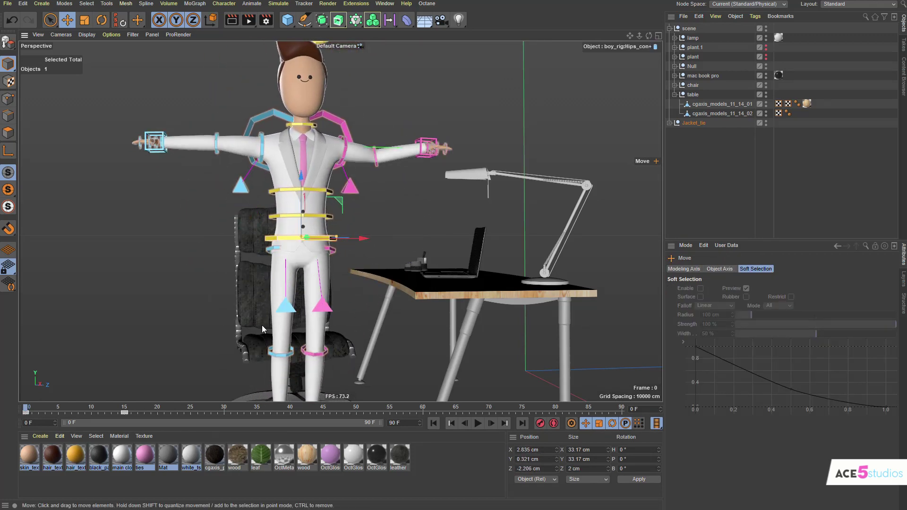
left_click_drag(336, 239, 294, 298)
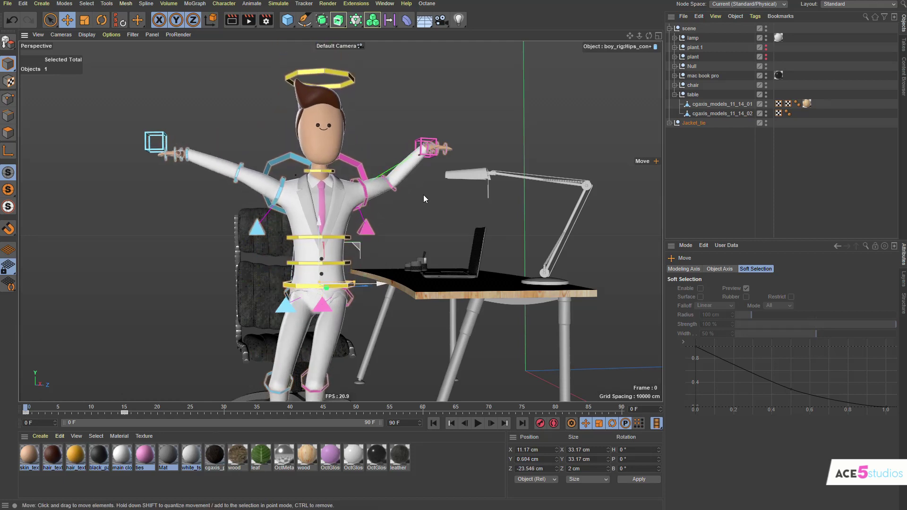
Try placing the left-hand goal controller on the desk's near corner and moving the hips controller with the hand planted there.
left_click(423, 140)
left_click_drag(432, 169, 337, 218, "alt")
left_click_drag(352, 201, 319, 310)
mouse_move(327, 273)
left_mouse_down("alt")
mouse_move(340, 285)
mouse_move(341, 271)
left_mouse_up("alt")
left_click(230, 285)
scroll(259, 274, "up", 5)
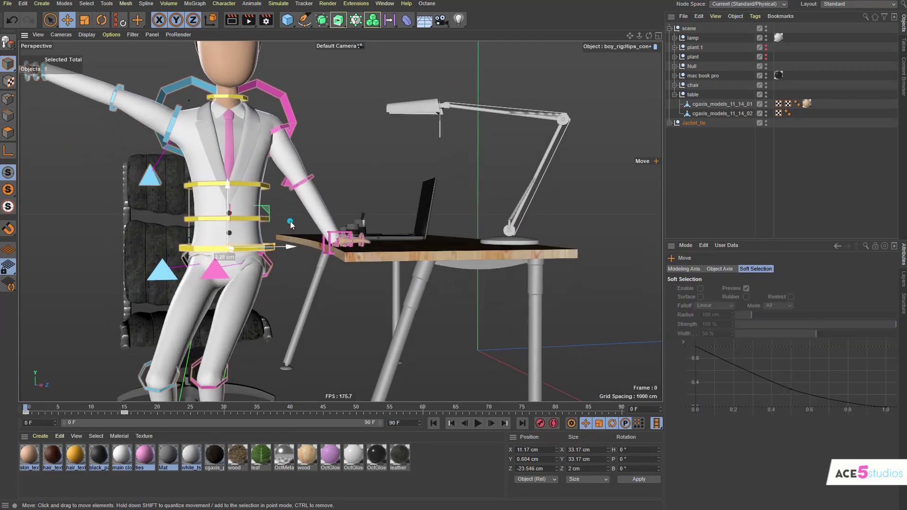
mouse_move(290, 224)
left_mouse_down()
mouse_move(307, 243)
mouse_move(285, 230)
mouse_move(308, 256)
mouse_move(302, 212)
mouse_move(292, 239)
left_mouse_up()
left_click_drag(291, 239, 288, 268, "alt")
Reset the left-hand goal controller to its zero position at frame 0.
left_click(31, 407)
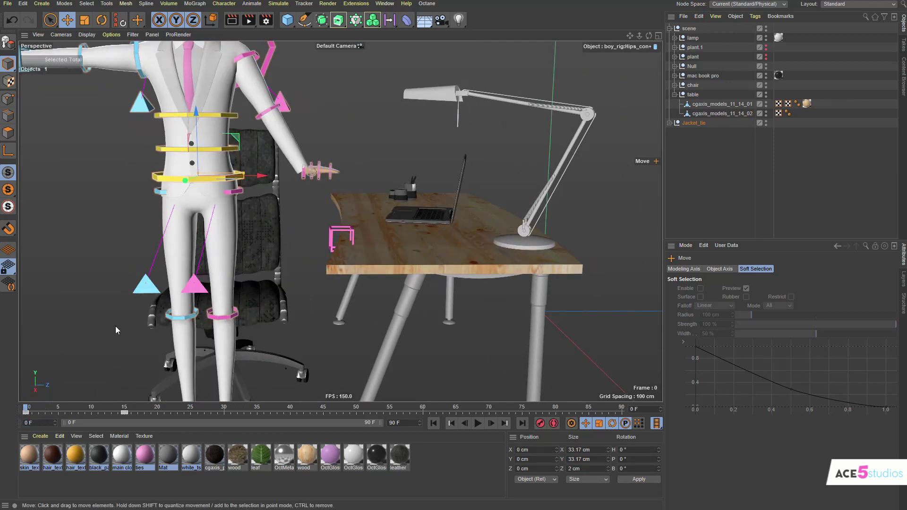
left_click(329, 231)
left_click_drag(329, 231, 236, 184, "alt")
right_click_drag(236, 184, 222, 194, "alt")
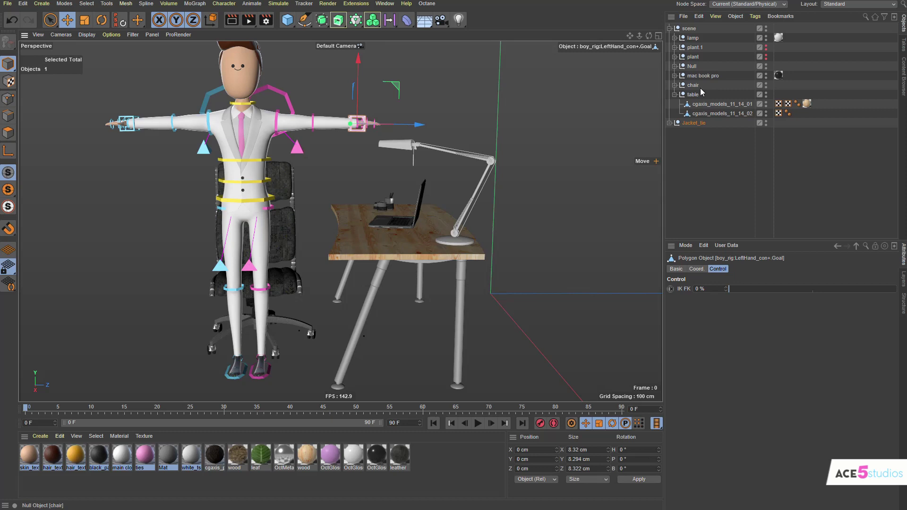
Parent both the left-hand and right-hand goal controllers to the hips controller using the Set Parent command.
left_click(669, 122)
scroll(703, 136, "down", 2)
left_click(733, 120, "ctrl")
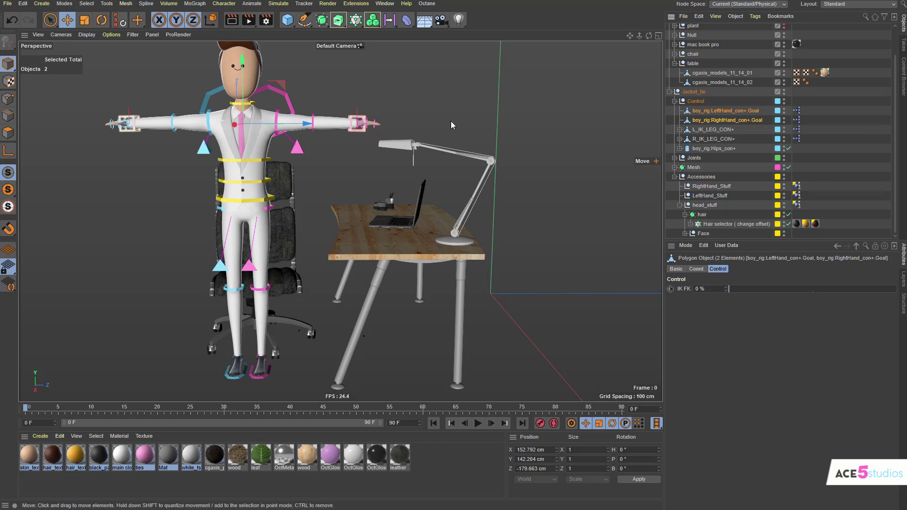
key("shift+c")
type("set pare")
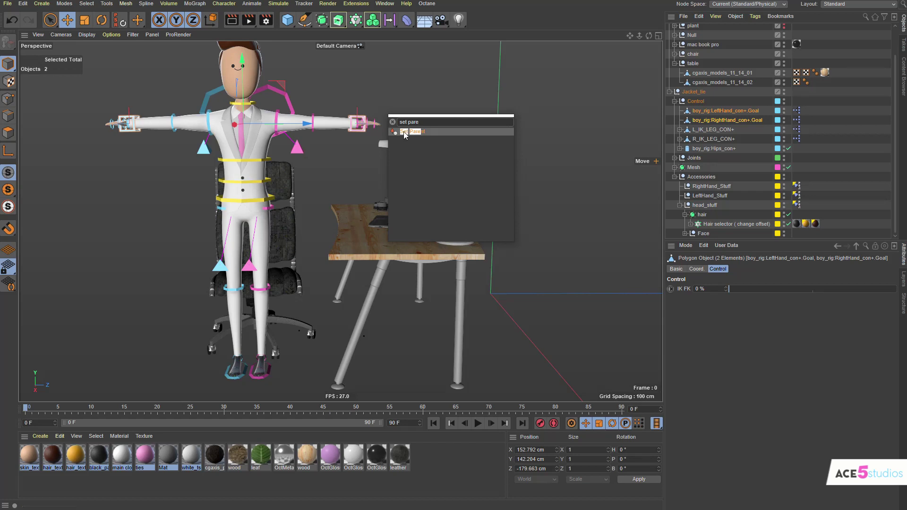
left_click(404, 132)
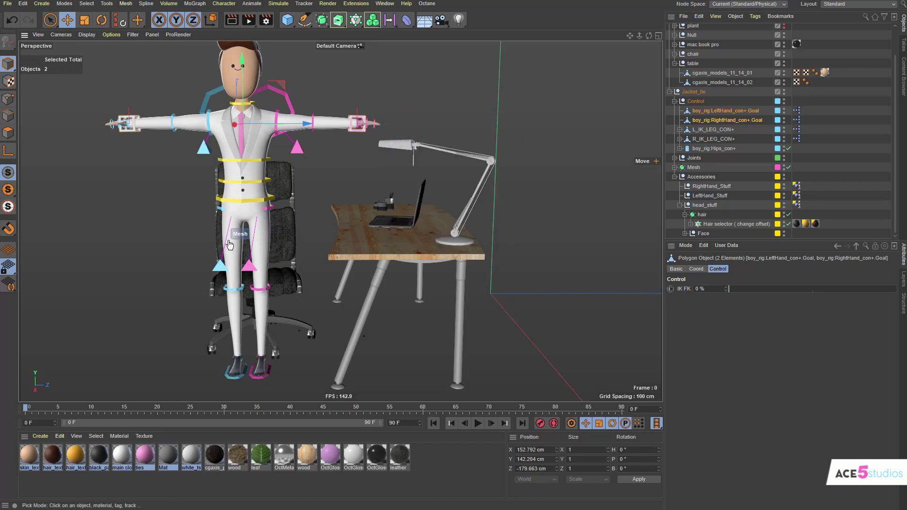
left_click(244, 204)
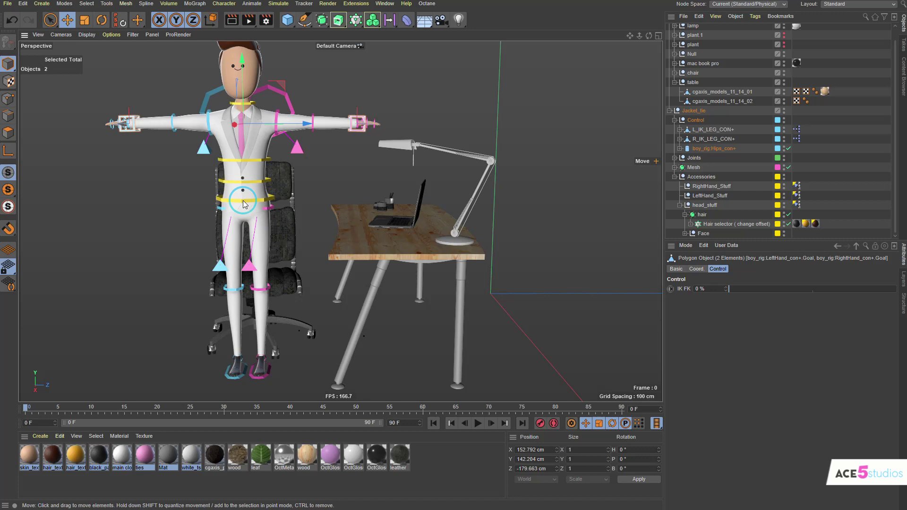
Try rotating the hips controller to about H 13° to test whether the hands follow, and undo the rotation.
left_click(245, 203)
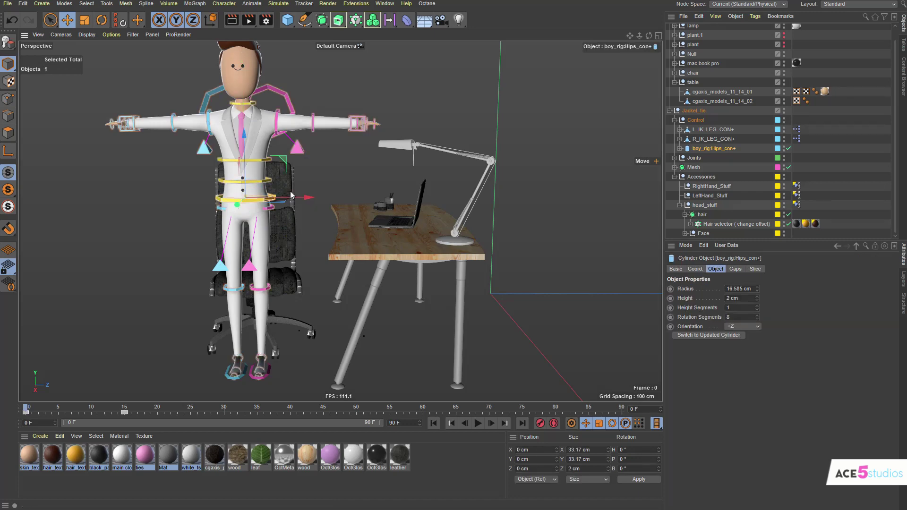
key("r")
mouse_move(292, 195)
left_mouse_down()
mouse_move(313, 174)
mouse_move(281, 156)
mouse_move(307, 183)
mouse_move(305, 194)
left_mouse_up()
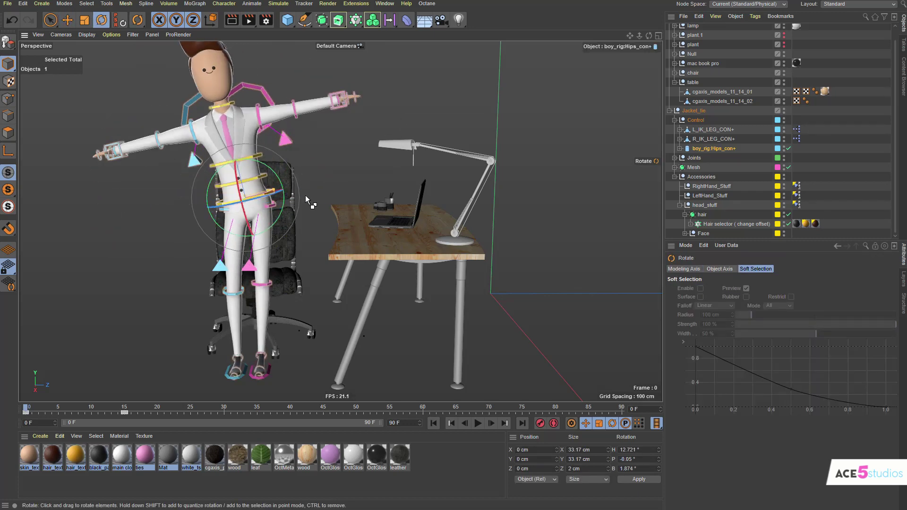
key("ctrl+z")
Try rotating the Spine1 controller to test the arms, undo the rotation, and clear the selection.
scroll(235, 186, "up", 3)
left_click(264, 136)
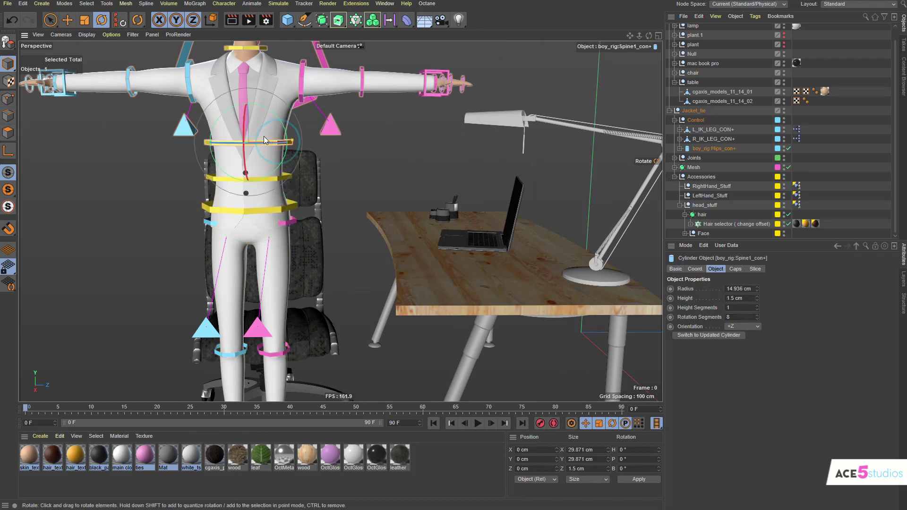
scroll(263, 136, "down", 3)
left_click_drag(355, 164, 318, 155)
key("ctrl+z")
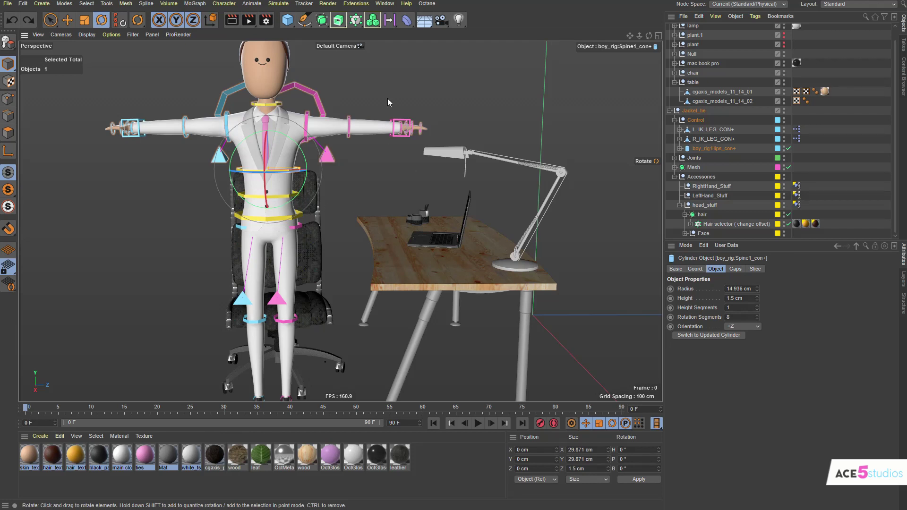
left_click(400, 122)
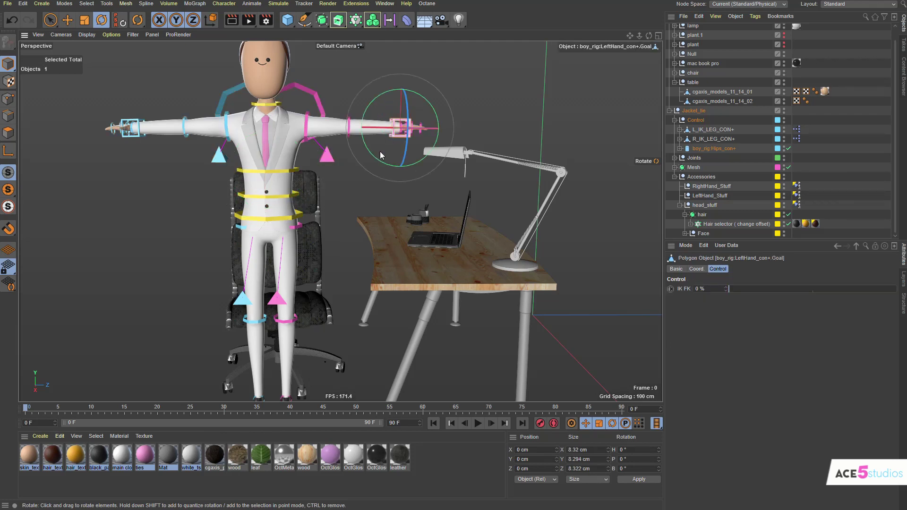
left_click(360, 181)
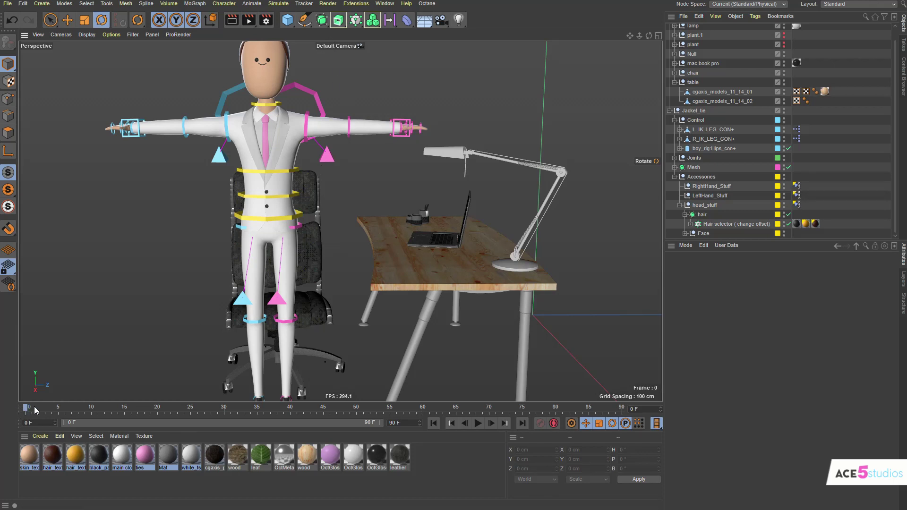
At frame 0, lower the left-hand goal controller beside the hip to about X -44, Y 0.5, Z -41 cm, rotated about H 78°, P -15°, B 7°.
left_click_drag(52, 402, 218, 416)
left_click_drag(295, 248, 363, 242, "alt")
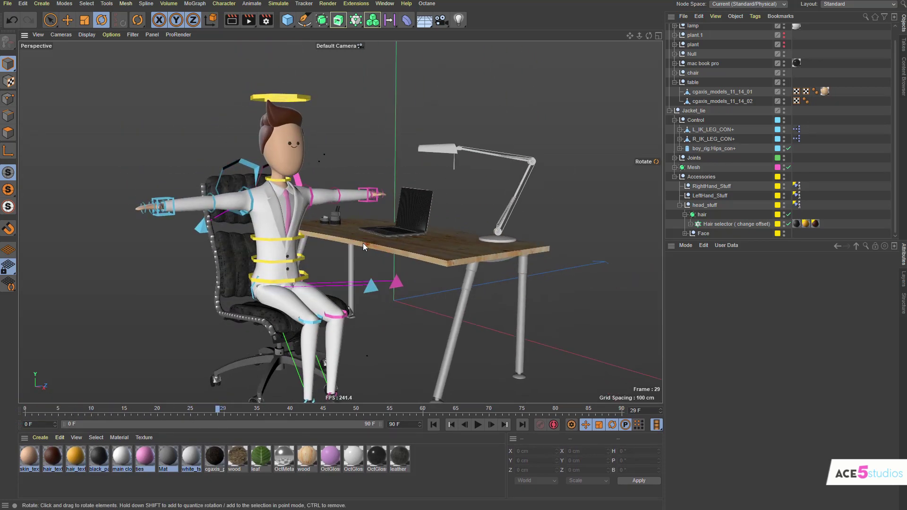
left_click(371, 189)
left_click_drag(38, 409, 0, 413)
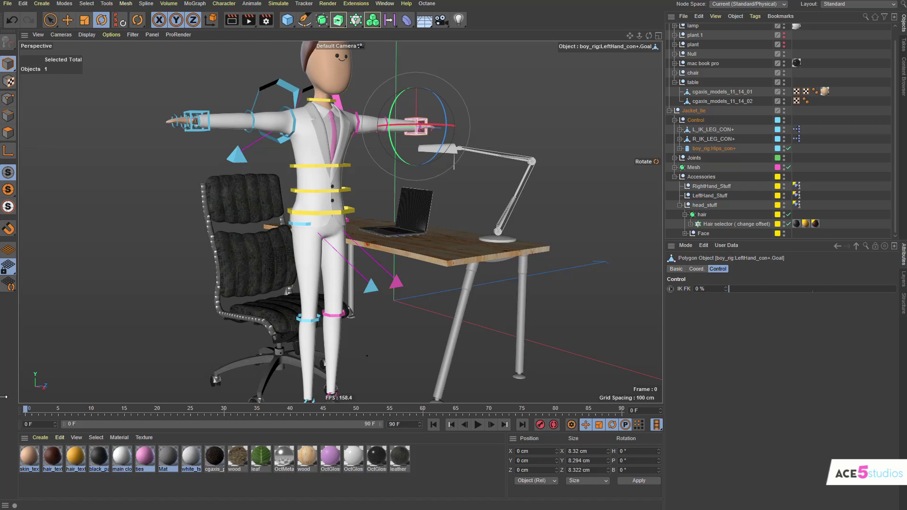
left_click_drag(236, 265, 253, 296, "alt")
key("e")
key("r")
left_click_drag(358, 180, 340, 220)
right_click_drag(340, 221, 361, 159, "alt")
left_click_drag(361, 159, 361, 179)
key("e")
left_click_drag(266, 254, 379, 204)
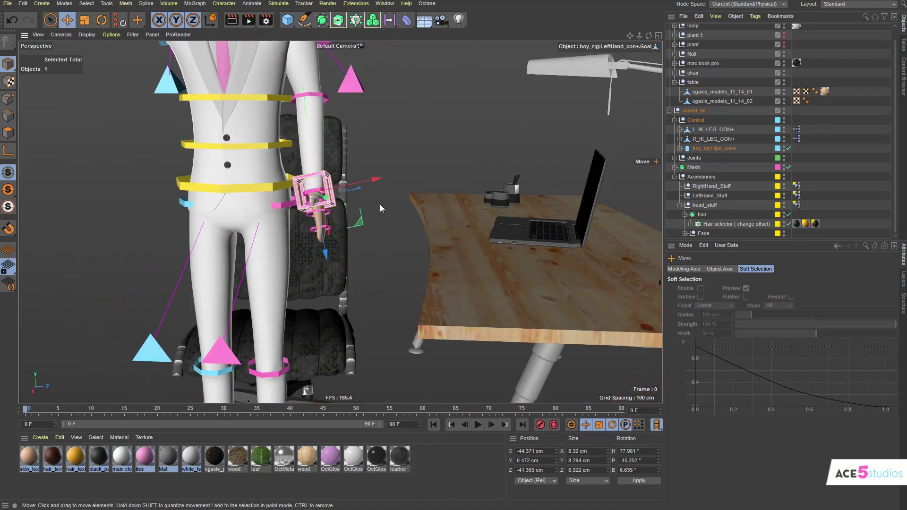
right_click_drag(379, 204, 327, 228, "alt")
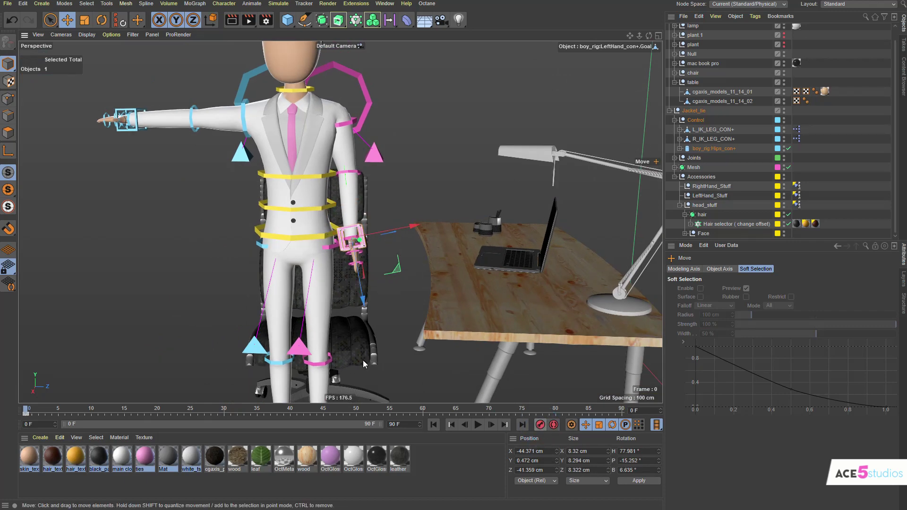
Lower the right-hand goal controller beside the hip, rotate it to about H 77°, P 20°, B -5°, and record a keyframe at frame 0.
left_click(135, 130)
left_click_drag(169, 266, 254, 321, "alt")
key("r")
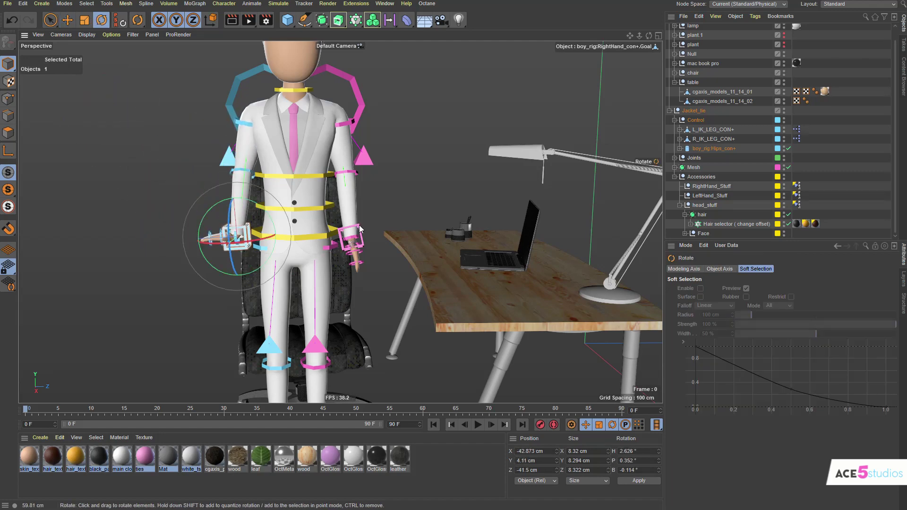
left_click_drag(330, 283, 106, 288)
key("e")
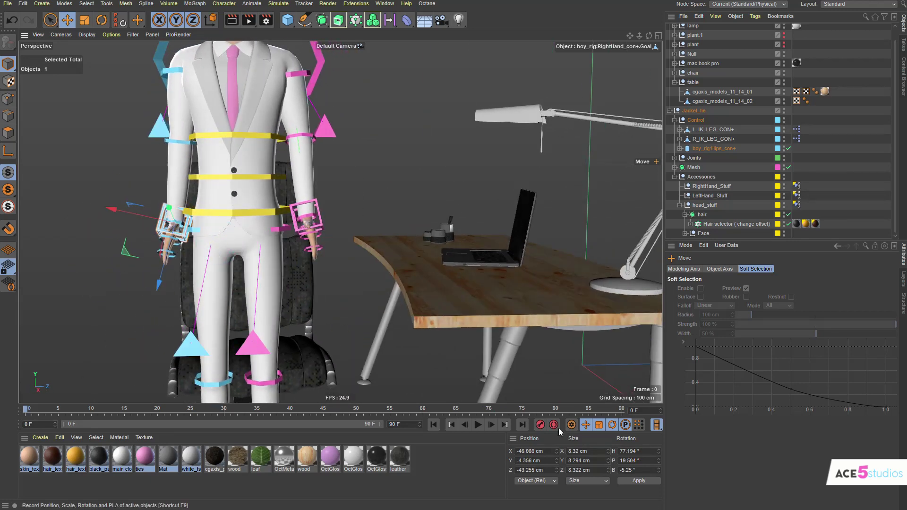
left_click(539, 428)
Straighten the right-hand goal controller to about P 4°, shift it to about X -45 cm, and record the frame 0 keyframe again.
left_click_drag(248, 228, 400, 241, "alt")
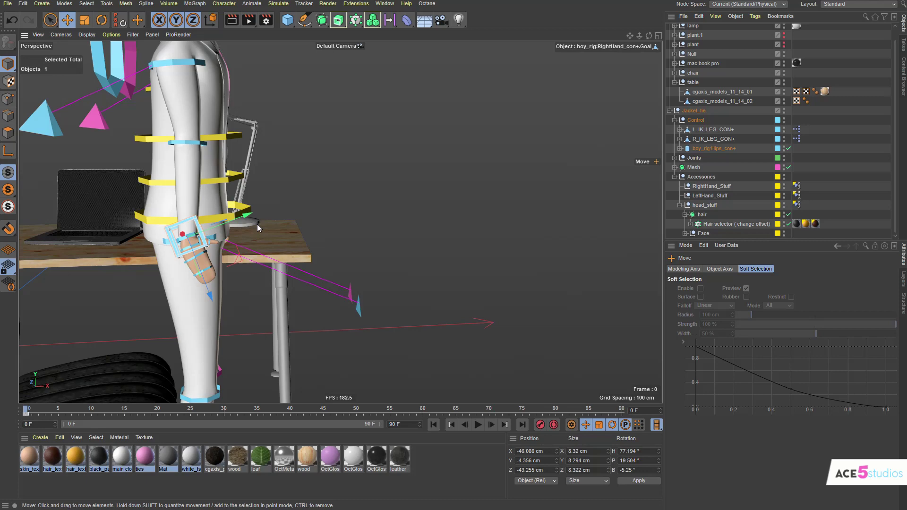
key("r")
left_click_drag(282, 203, 258, 217)
key("e")
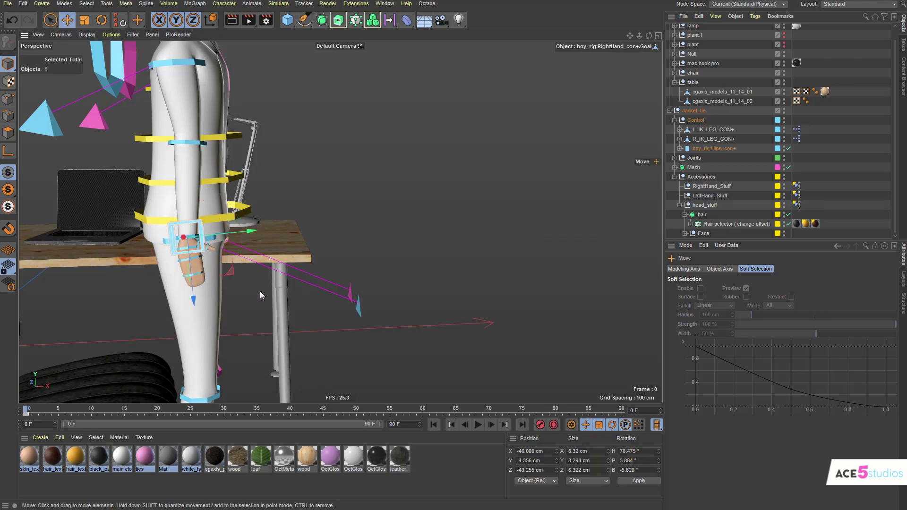
left_click_drag(260, 291, 259, 286)
left_click(540, 425)
left_click_drag(273, 249, 189, 244, "alt")
middle_click_drag(168, 233, 359, 306, "alt")
right_click_drag(358, 307, 283, 306, "alt")
left_click_drag(283, 307, 169, 407, "alt")
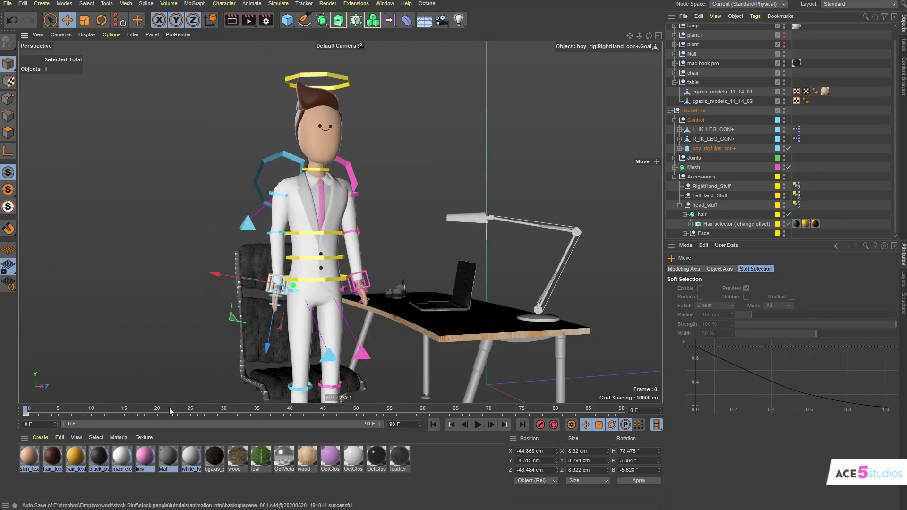
At frame 15, rotate the left-hand goal controller to turn the hand toward the lap.
left_click_drag(31, 411, 177, 420)
middle_click_drag(345, 231, 298, 149, "alt")
left_click_drag(231, 280, 305, 247, "alt")
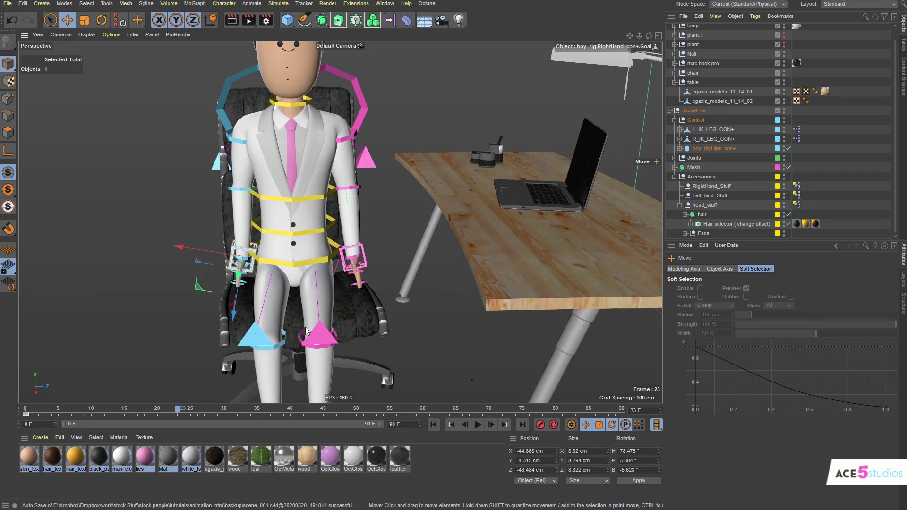
left_click(364, 261)
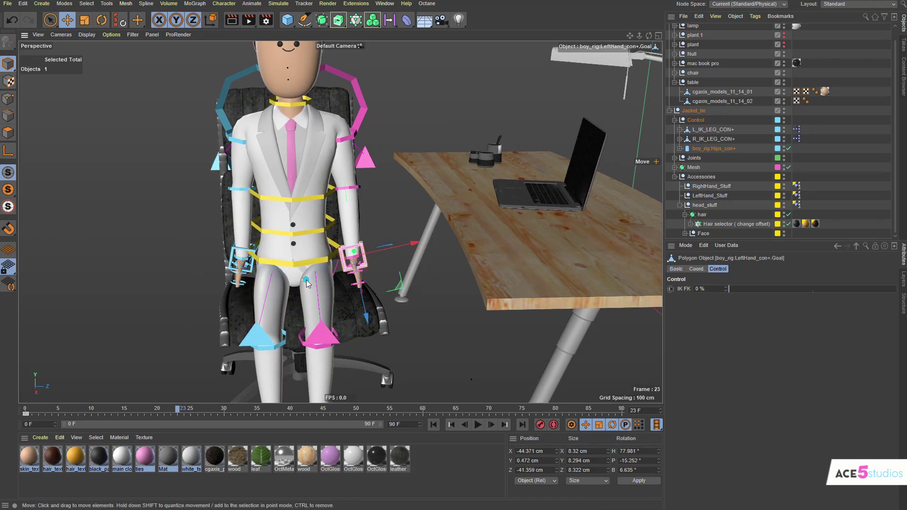
left_click_drag(302, 274, 327, 263, "alt")
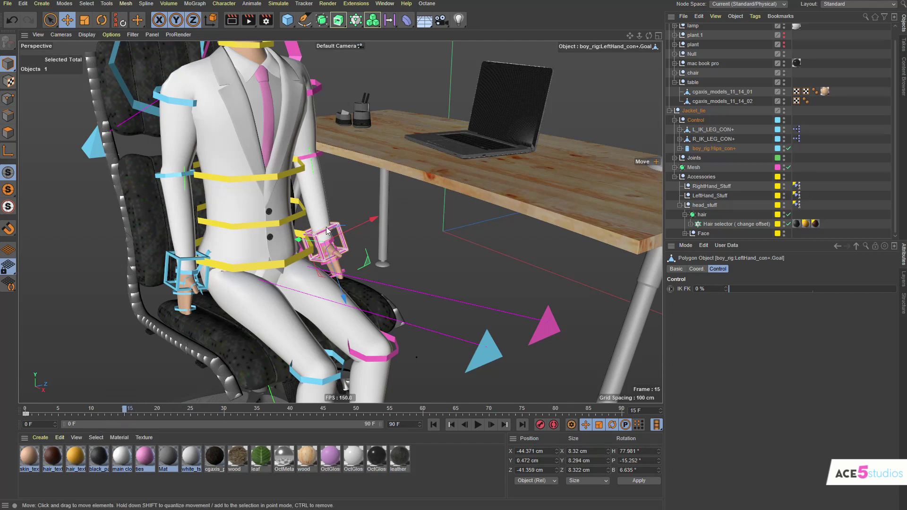
key("r")
left_click_drag(355, 266, 332, 257)
left_click_drag(332, 258, 232, 301, "alt")
Move the left-hand goal controller so the hand rests on the character's left thigh in the seated pose.
key("e")
left_click_drag(365, 294, 307, 336)
left_click_drag(307, 336, 388, 248, "alt")
left_click_drag(236, 336, 266, 297)
left_click_drag(238, 302, 256, 290)
left_click_drag(262, 270, 286, 255, "alt")
At frame 15, rotate the lower spine controller to about P 27° so the seated character leans forward.
left_click(286, 255)
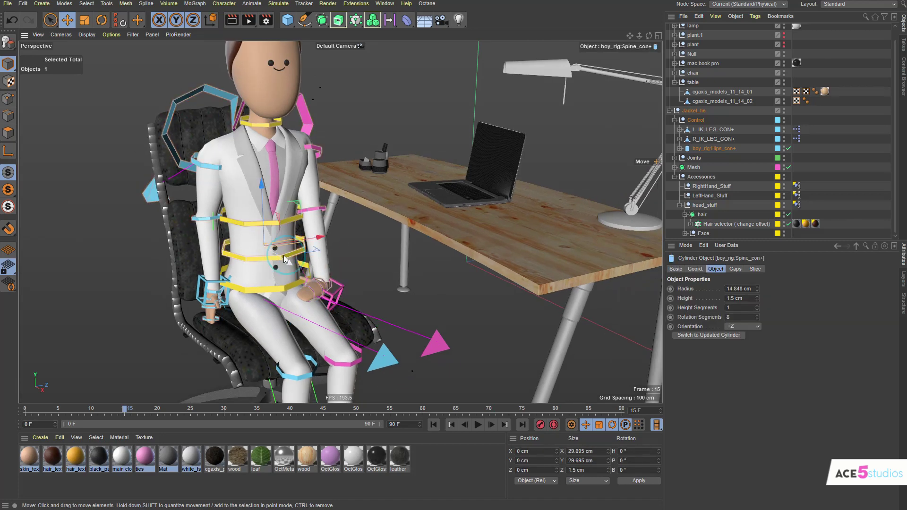
right_click_drag(291, 279, 286, 227, "alt")
key("r")
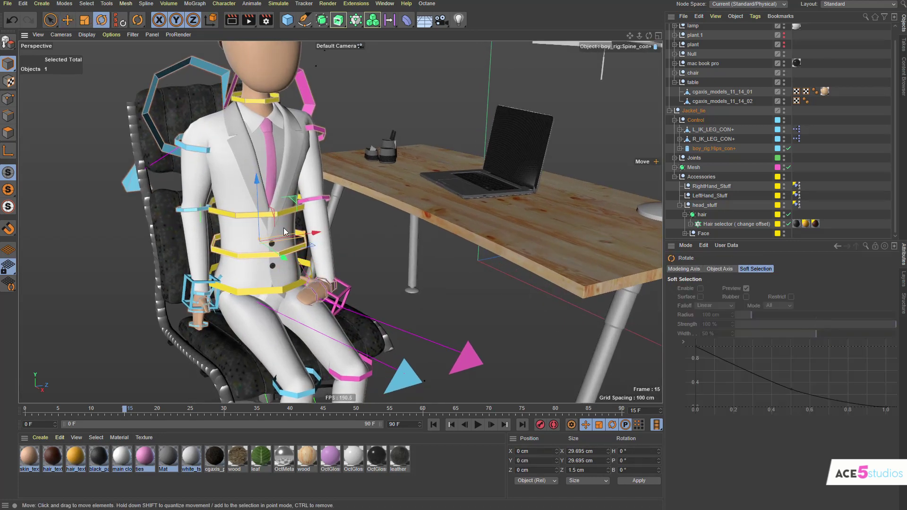
left_click_drag(268, 222, 284, 246)
left_click_drag(283, 245, 369, 310, "alt")
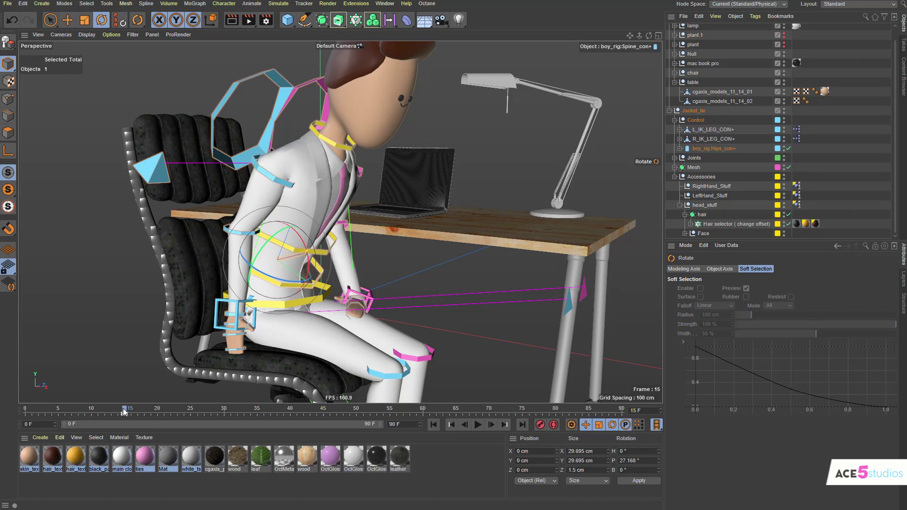
At frame 0, reset the lower spine controller's rotation to 0°, record a keyframe, and scrub to frame 17 to check the lean.
left_click_drag(123, 412, 25, 411)
left_click_drag(169, 284, 386, 219, "alt")
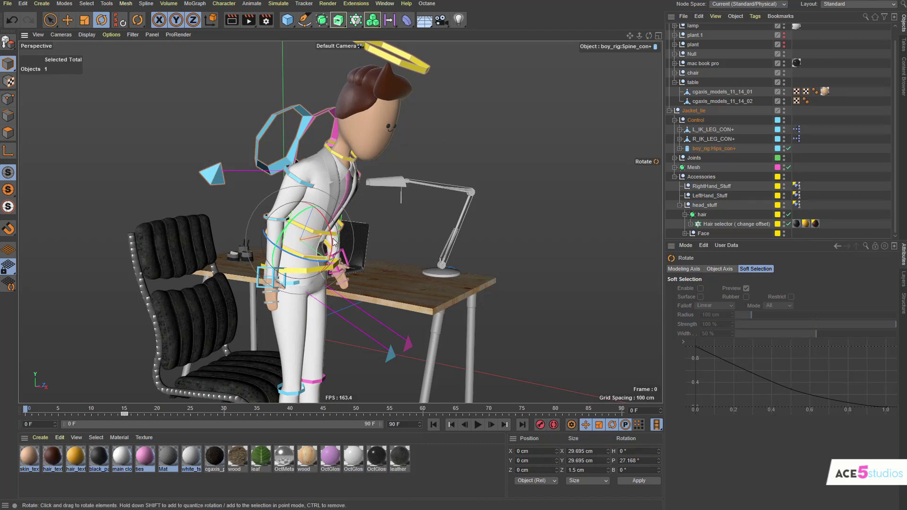
left_click_drag(334, 241, 329, 219)
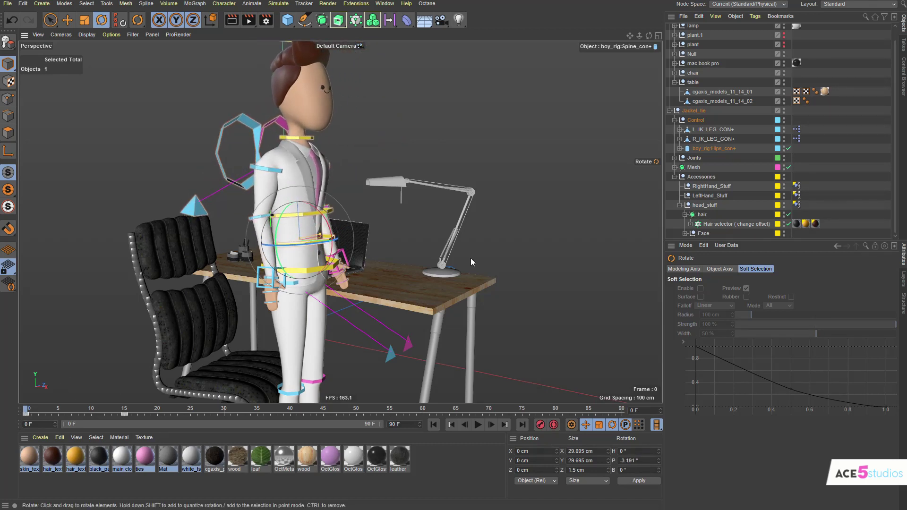
left_click(119, 23)
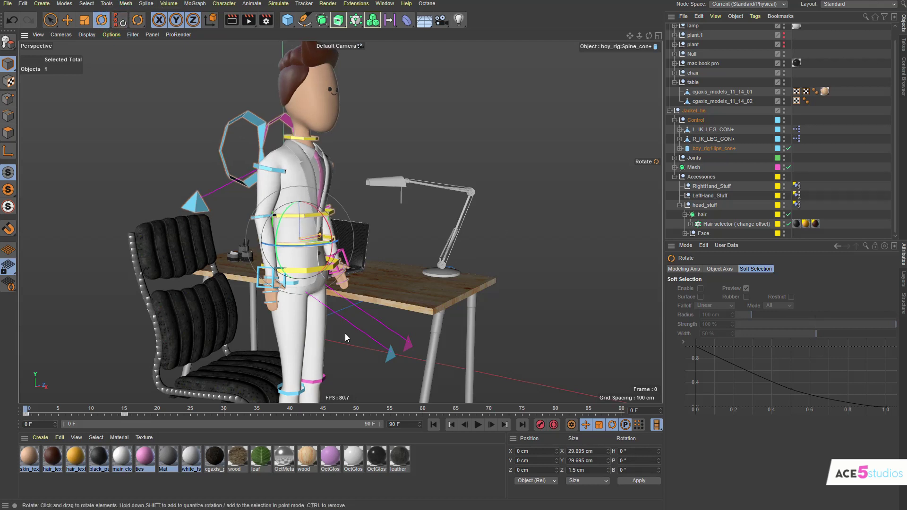
left_click(539, 424)
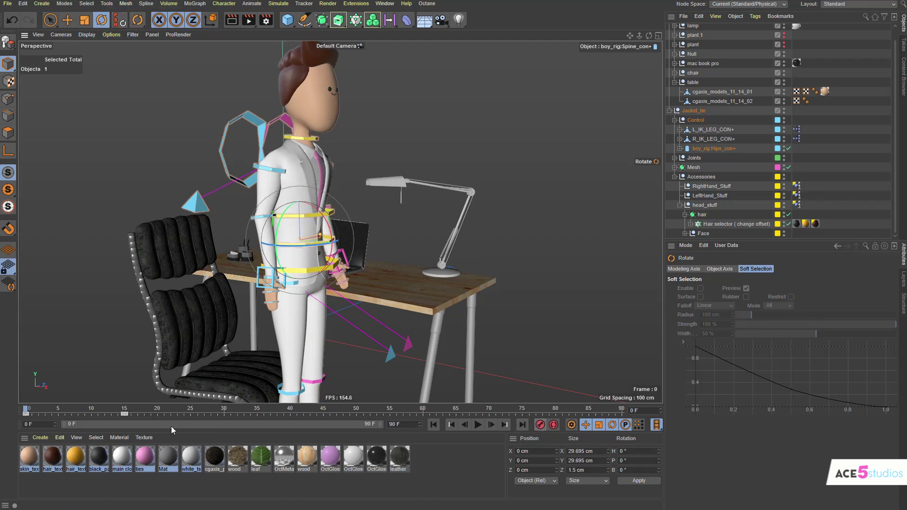
left_click_drag(29, 411, 137, 419)
left_click_drag(310, 268, 202, 318, "alt")
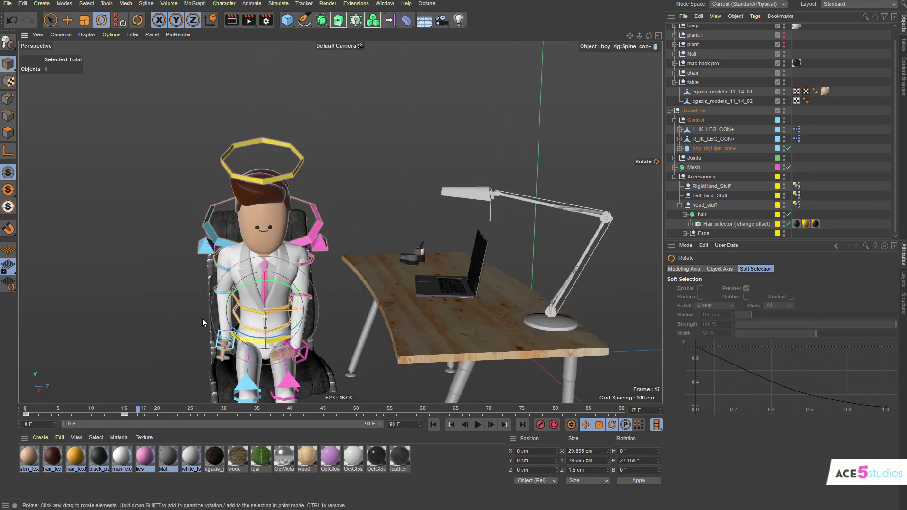
Keyframe the upper spine controller at frame 0, and at frame 15 rotate it to about P 9° to increase the forward lean.
right_click_drag(202, 318, 227, 368, "alt")
left_click_drag(226, 368, 330, 320, "alt")
left_click(303, 302)
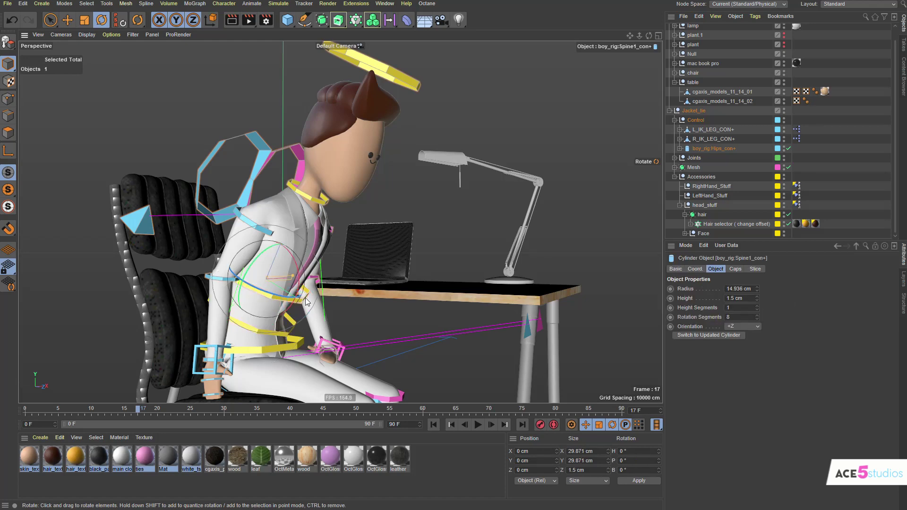
left_click(27, 412)
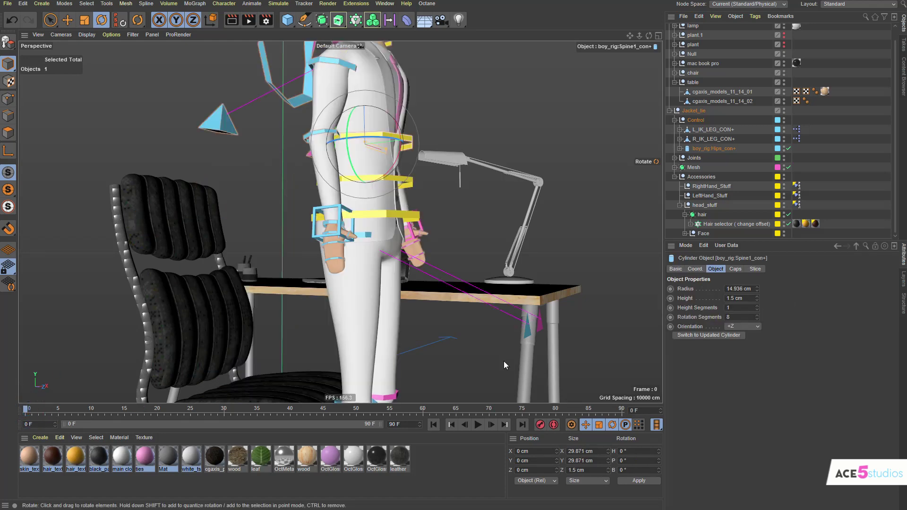
left_click(125, 410)
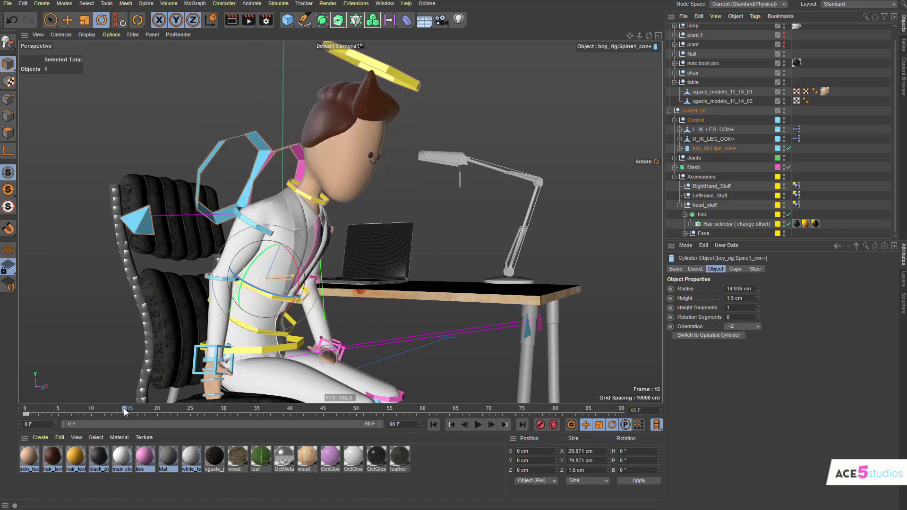
left_click_drag(297, 263, 302, 279)
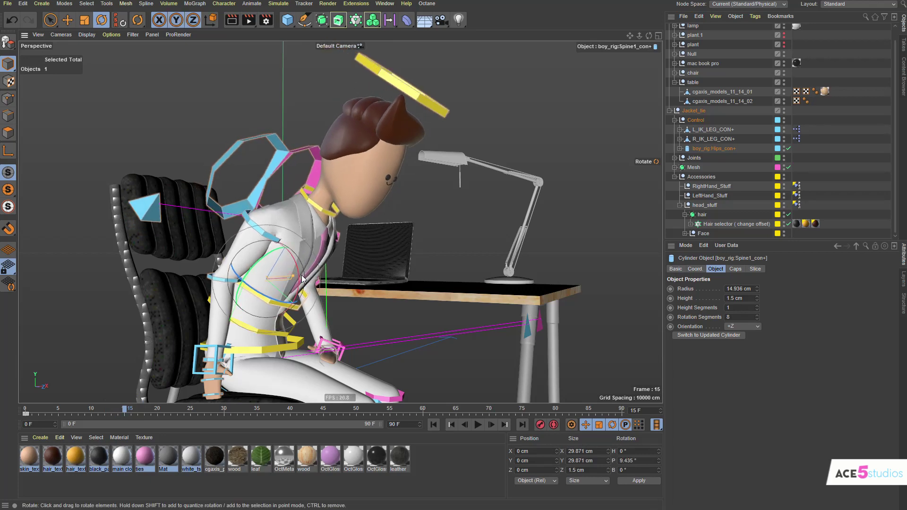
left_click_drag(124, 409, 203, 422)
middle_click_drag(349, 258, 340, 222, "alt")
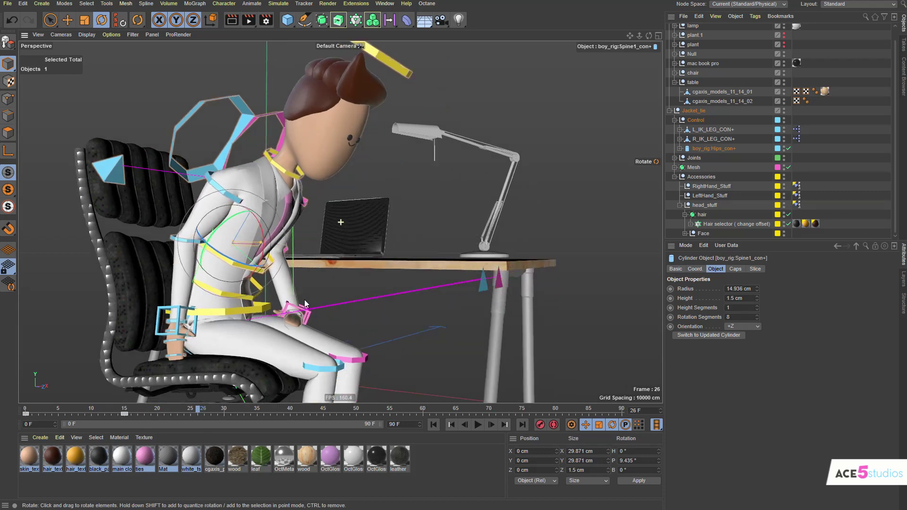
right_click_drag(340, 222, 387, 222, "alt")
left_click(302, 310)
left_click(238, 307)
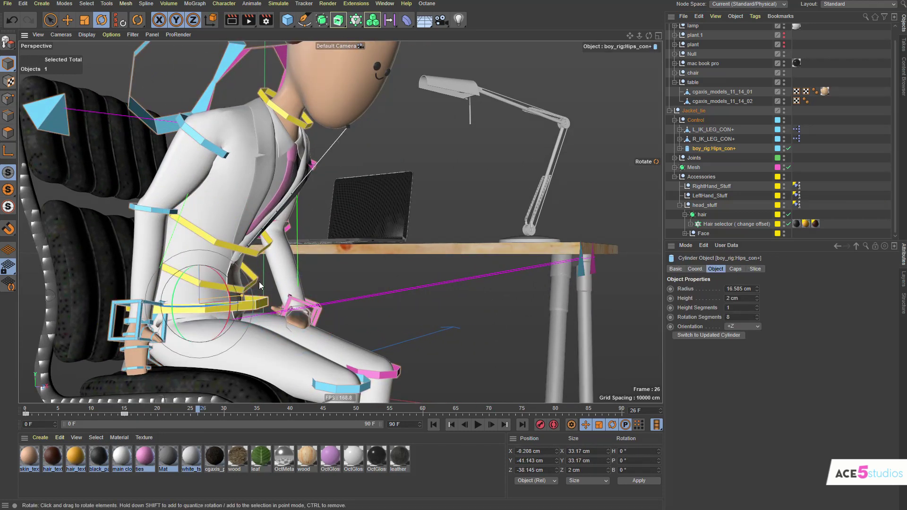
left_click(258, 251)
left_click(246, 226)
left_click_drag(246, 223, 293, 286)
key("ctrl+z")
left_click_drag(314, 326, 216, 238, "alt")
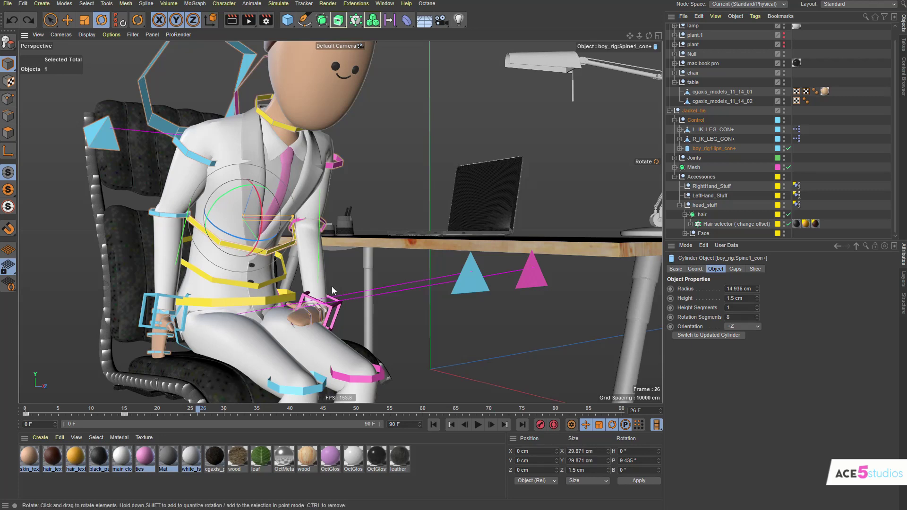
Move the left-hand goal controller's frame 0 keyframe to frame 7 so the hand starts moving later.
left_click_drag(144, 409, 84, 427)
left_click_drag(321, 279, 246, 280, "alt")
left_click_drag(93, 411, 111, 411)
left_click(423, 132)
left_click_drag(350, 310, 415, 330, "alt")
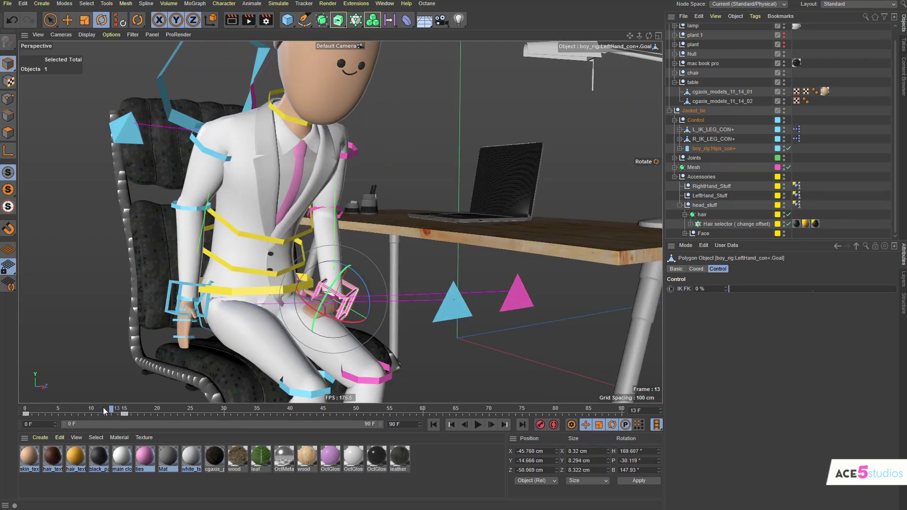
left_click_drag(103, 408, 4, 405)
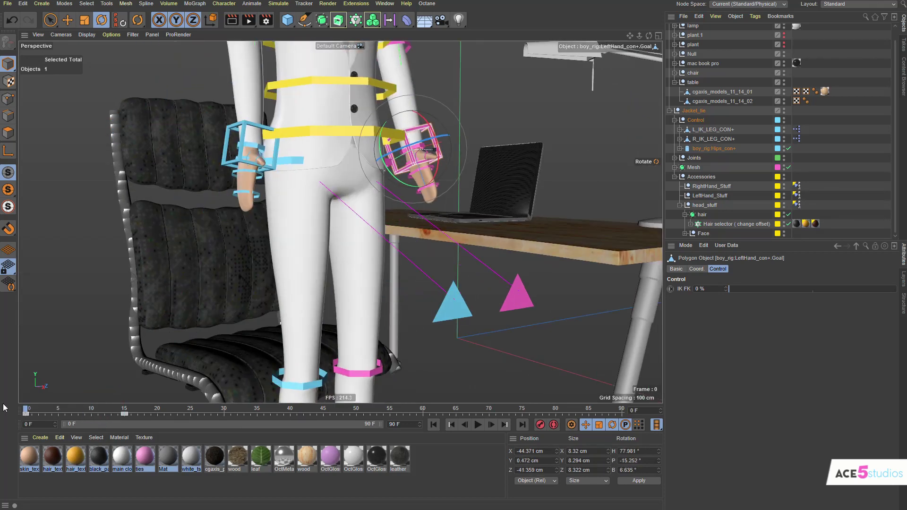
left_click(27, 415)
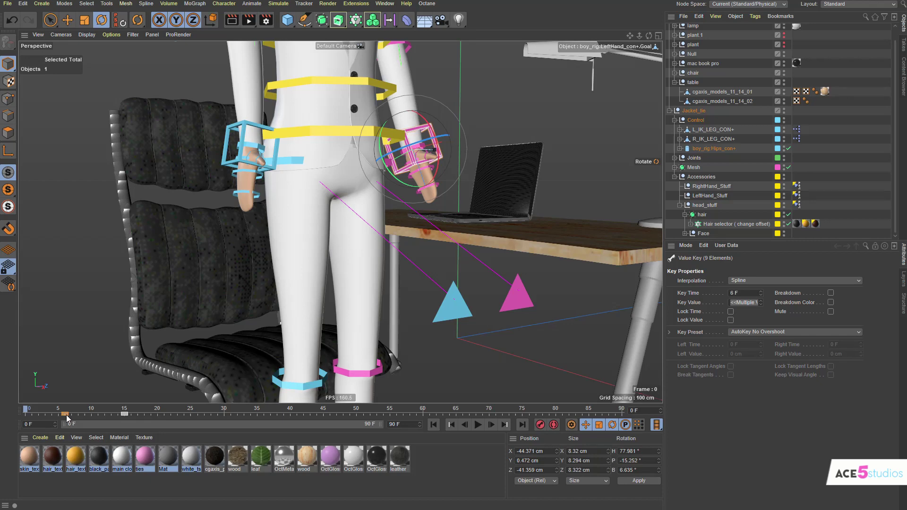
At frame 13, move and rotate the left-hand goal controller to about H 165°, P -35°, B 134° so the hand clears the thigh.
left_click_drag(66, 415, 108, 416)
left_click_drag(353, 295, 318, 320, "alt")
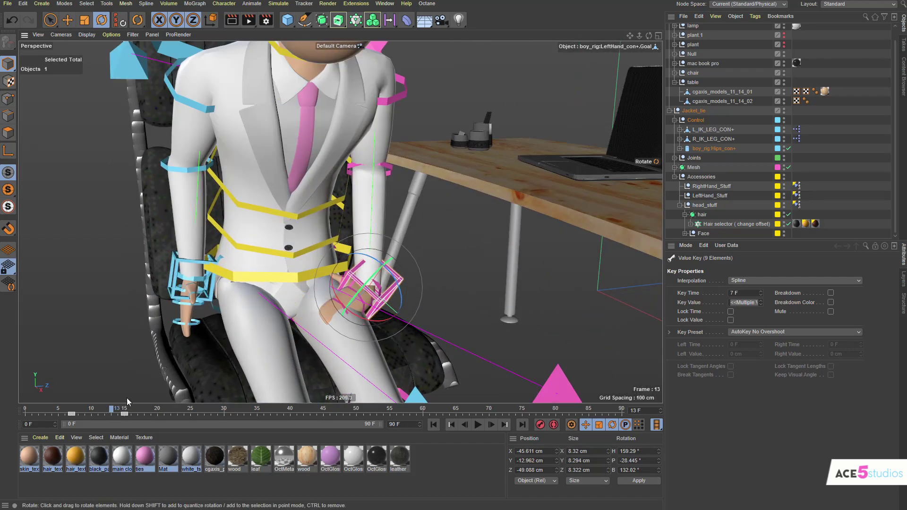
mouse_move(109, 409)
left_mouse_down()
mouse_move(99, 413)
mouse_move(110, 414)
left_mouse_up()
key("e")
mouse_move(386, 295)
left_mouse_down("alt")
mouse_move(349, 310)
mouse_move(369, 299)
mouse_move(368, 309)
mouse_move(355, 296)
mouse_move(389, 294)
left_mouse_up("alt")
key("r")
key("e")
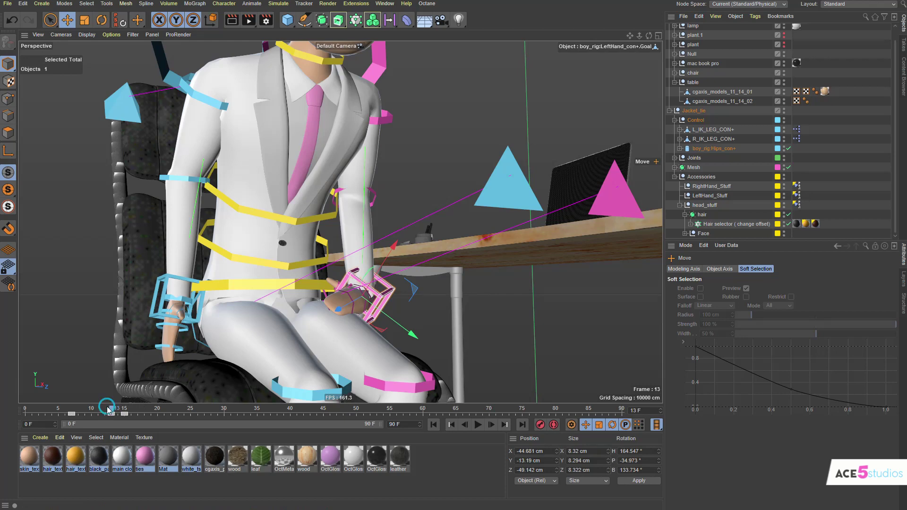
Rotate the left-hand goal controller at frames 11 and 12 to refine the hand's turn toward the lap.
left_click_drag(107, 408, 99, 409)
key("r")
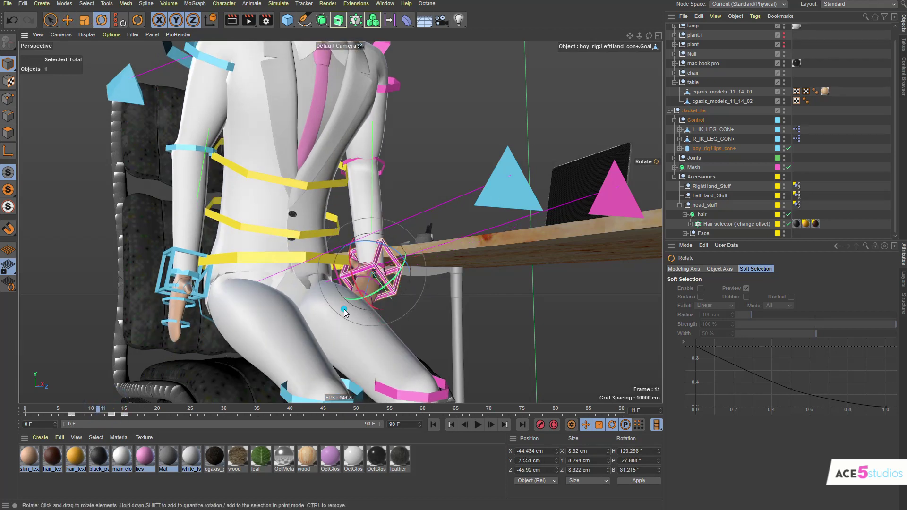
left_click_drag(345, 313, 377, 315)
mouse_move(104, 409)
left_mouse_down()
mouse_move(114, 411)
mouse_move(106, 412)
left_mouse_up()
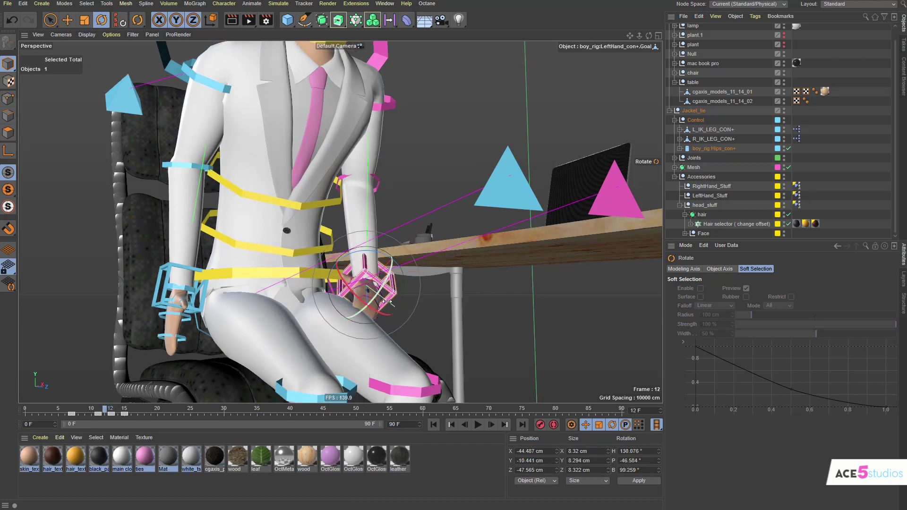
left_click_drag(380, 305, 377, 291)
left_click_drag(103, 413, 131, 414)
Select the left arm's pole controller and record a keyframe for it at frame 0.
left_click_drag(382, 179, 291, 140, "alt")
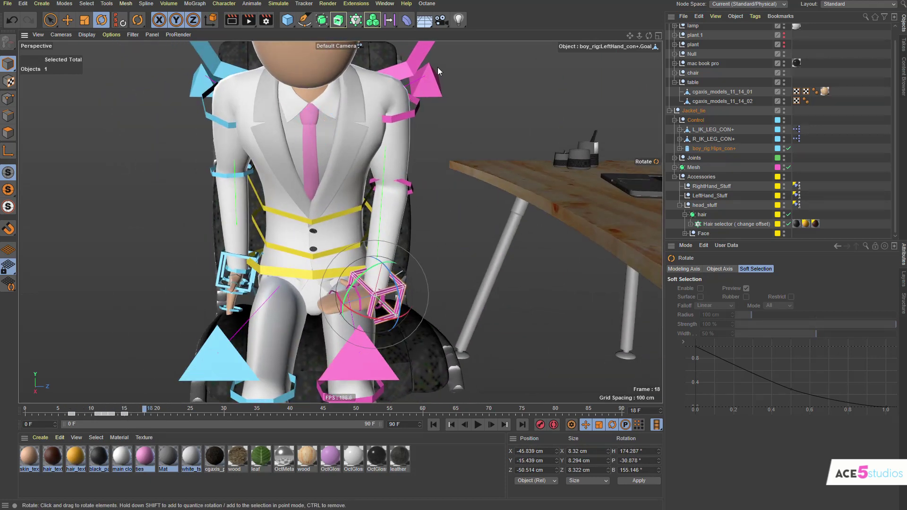
left_click(430, 82)
middle_click_drag(424, 85, 421, 102, "alt")
scroll(420, 102, "down", 2)
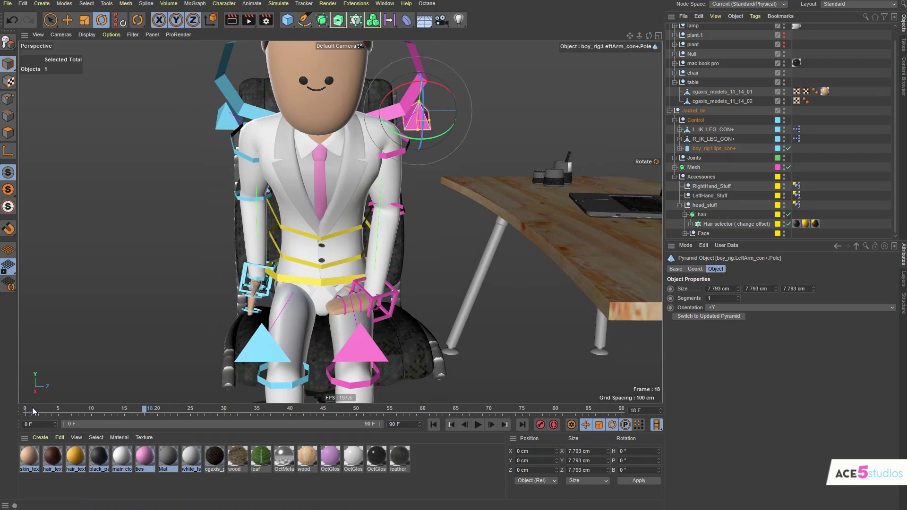
left_click(25, 410)
scroll(324, 230, "down", 5)
right_click_drag(324, 231, 518, 411, "alt")
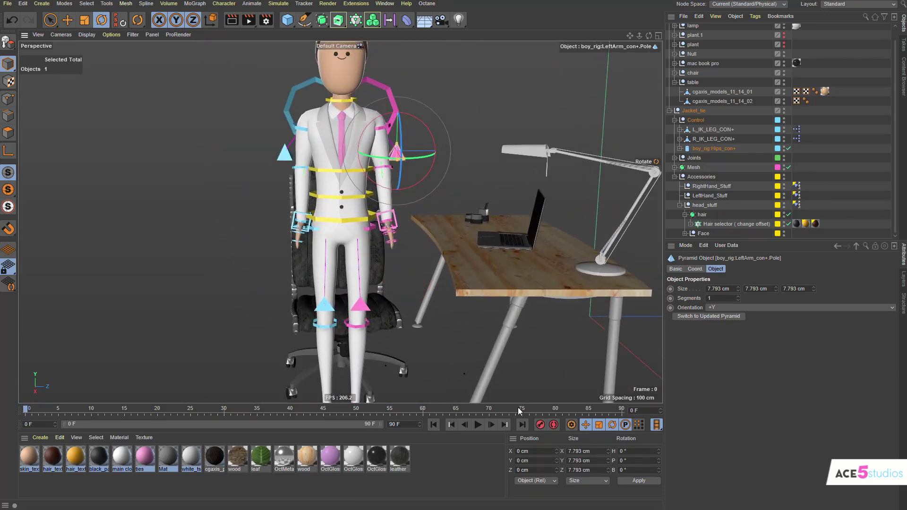
At frame 15, move the left arm pole outward to about X 14, Y -10, Z 24 cm, record a keyframe, and scrub to check it.
left_click(124, 411)
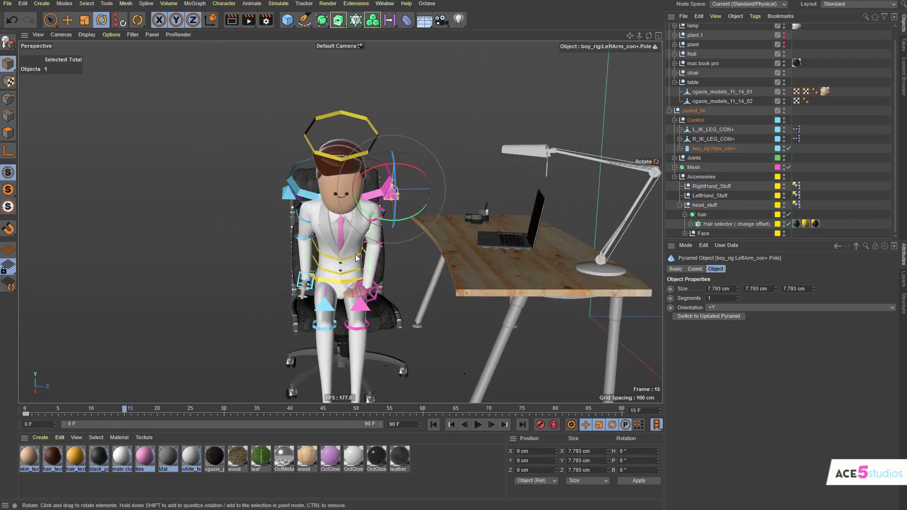
key("e")
left_click_drag(391, 194, 434, 224)
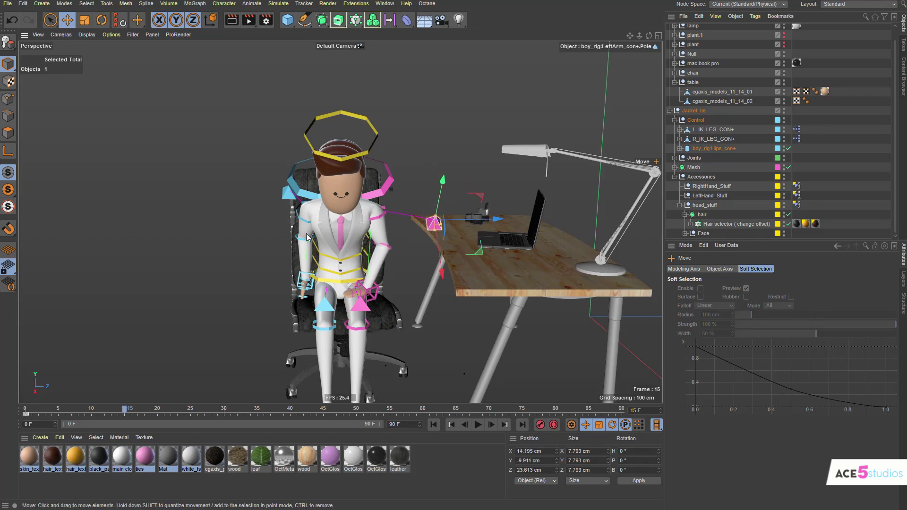
key("F9")
left_click_drag(349, 291, 351, 280, "alt")
left_click_drag(109, 415, 177, 416)
Keyframe the head controller at frame 0, and at frame 15 rotate it to about H 4°, P -31°, B 5° to lift the head.
left_click(376, 141)
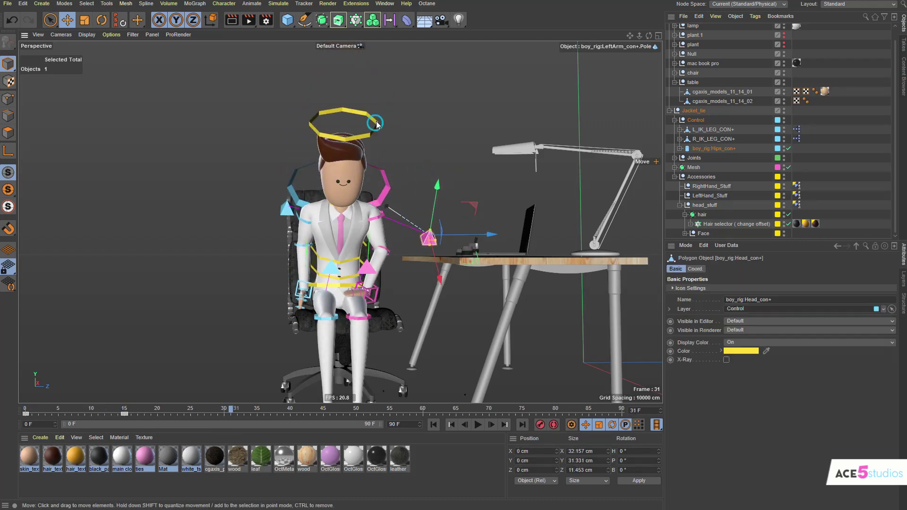
left_click_drag(36, 411, 24, 410)
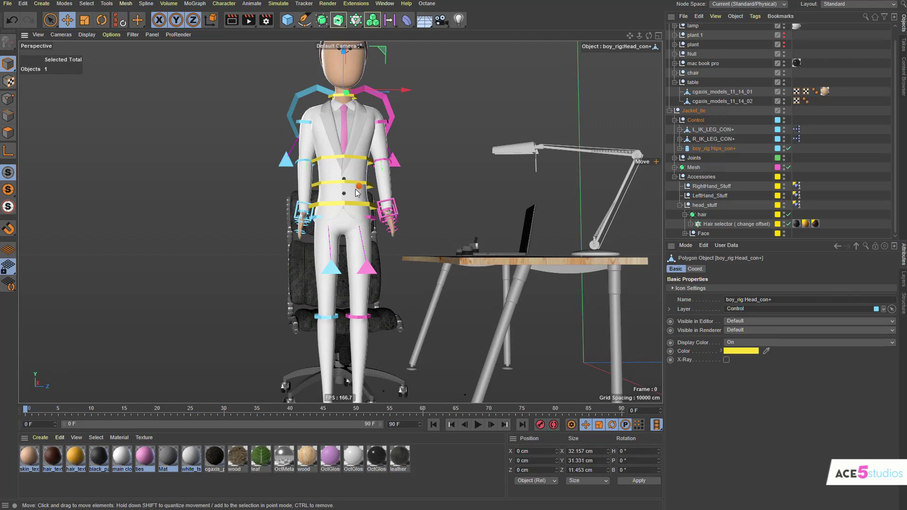
scroll(356, 192, "down", 6)
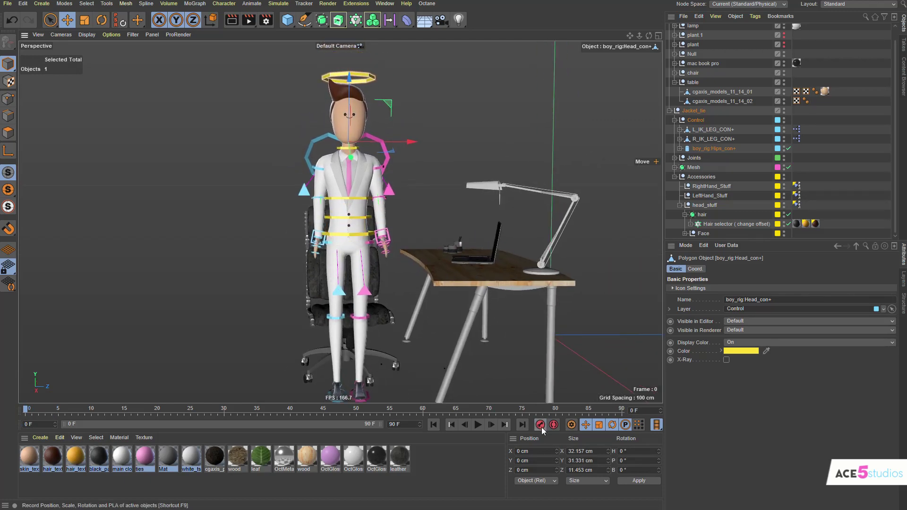
left_click(125, 409)
key("r")
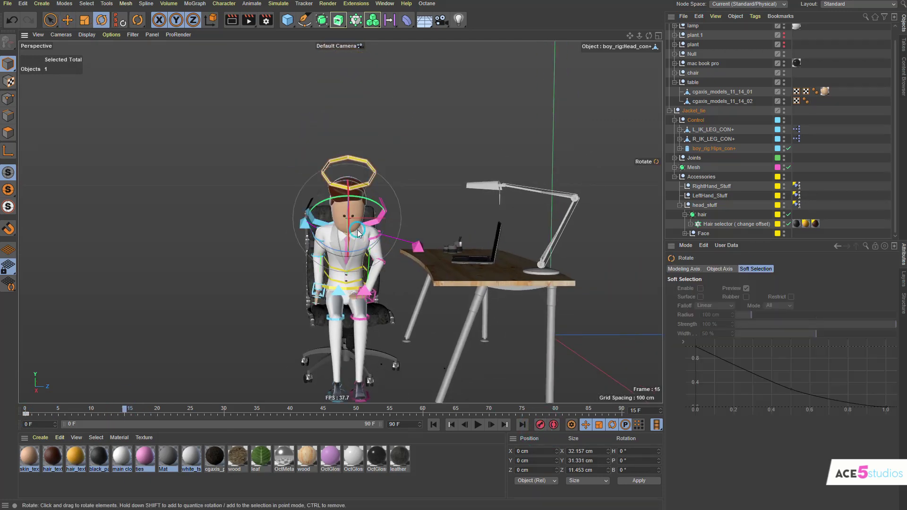
left_click_drag(357, 230, 357, 205)
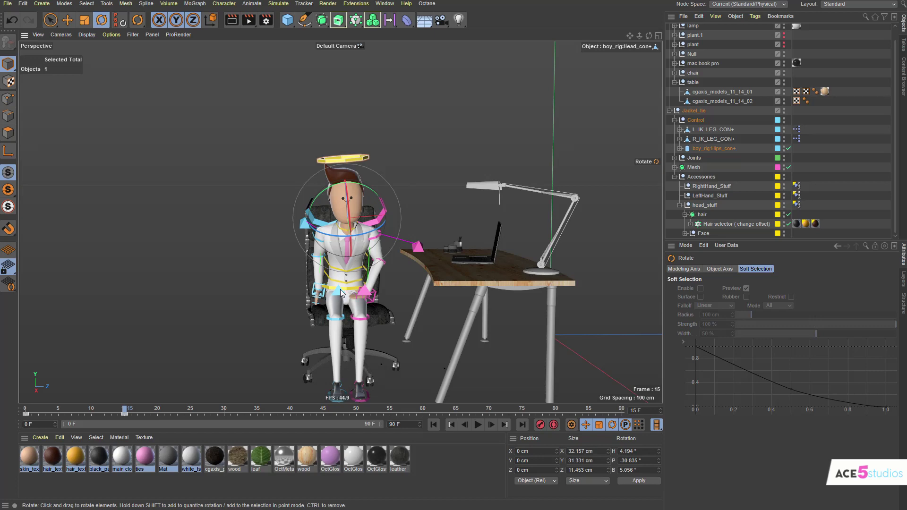
left_click_drag(119, 409, 167, 420)
Move the head controller's frame 0 keyframe to frame 6 and scrub through the sitting motion to check the timing.
left_click_drag(370, 256, 425, 258, "alt")
scroll(369, 255, "up", 4)
left_click_drag(159, 411, 26, 409)
middle_click_drag(457, 203, 397, 233, "alt")
right_click_drag(390, 229, 372, 238, "alt")
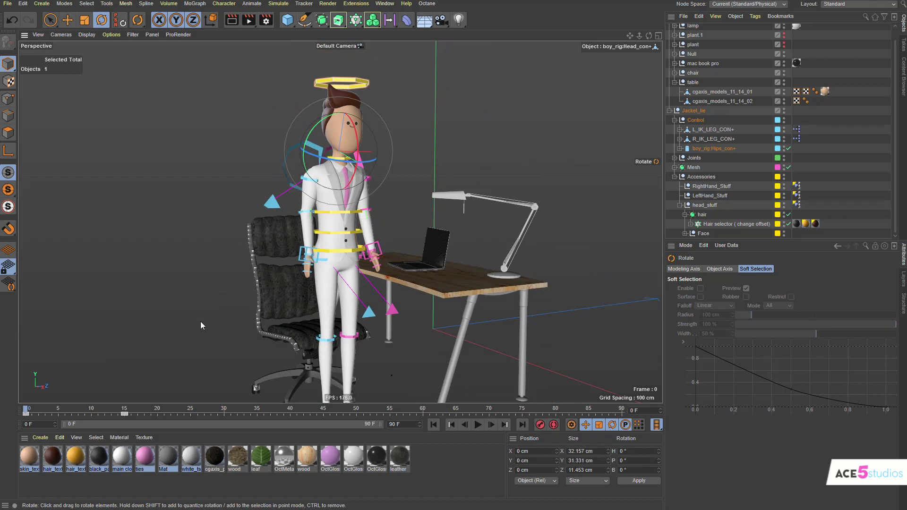
left_click(29, 414)
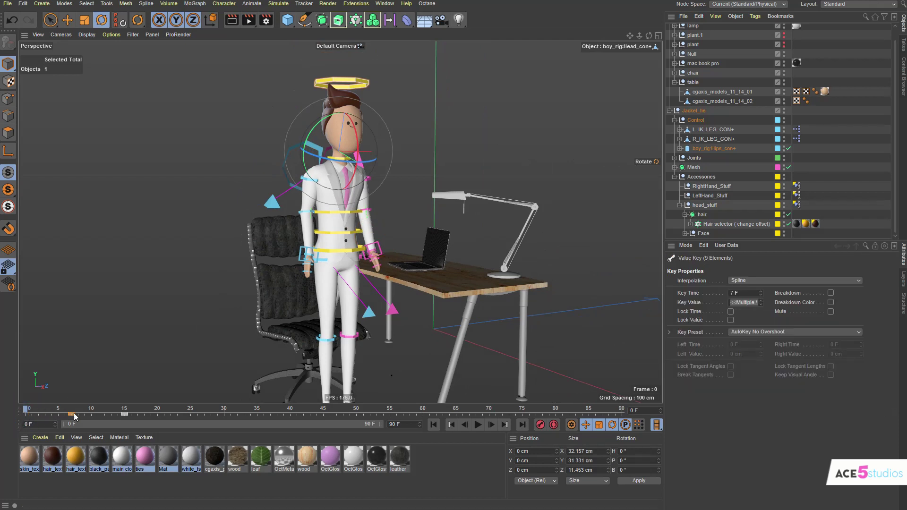
left_click_drag(26, 412, 185, 414)
Keyframe the right-hand goal controller at frame 0, and at frame 20 move it up beside the right thigh.
right_click_drag(271, 307, 331, 286, "alt")
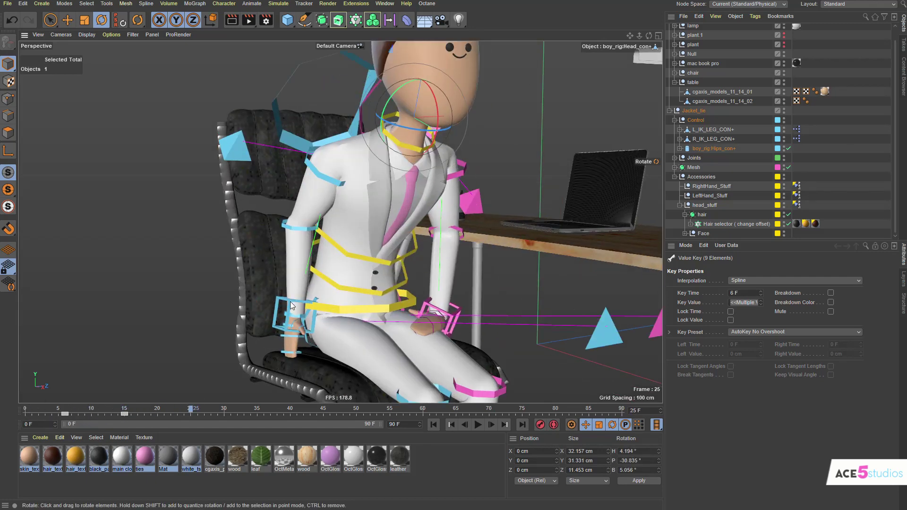
left_click(282, 311)
left_click_drag(46, 409, 158, 413)
key("e")
left_click_drag(234, 346, 307, 346, "alt")
left_click_drag(225, 363, 272, 350)
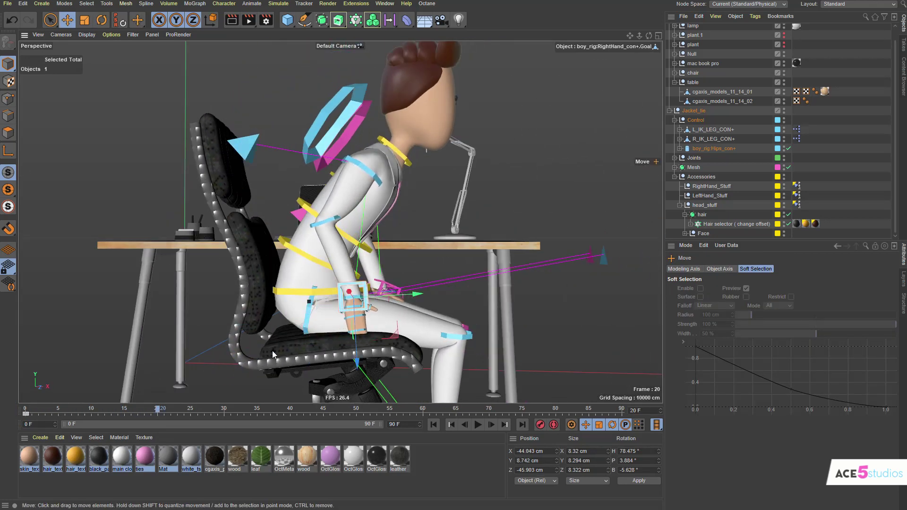
At frame 20, rotate the right-hand goal controller to about H 83°, P 55°, B -78° and reposition it beside the thigh.
key("r")
left_click_drag(391, 320, 260, 311)
key("e")
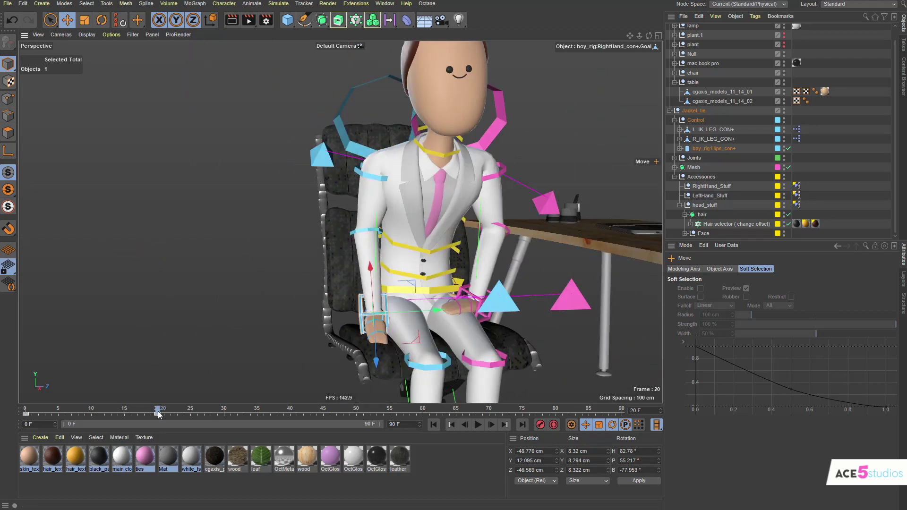
Move the right-hand goal controller's frame 20 keyframe to frame 15.
mouse_move(158, 414)
left_mouse_down()
mouse_move(49, 415)
mouse_move(158, 414)
left_mouse_up()
left_click_drag(394, 342, 443, 344, "alt")
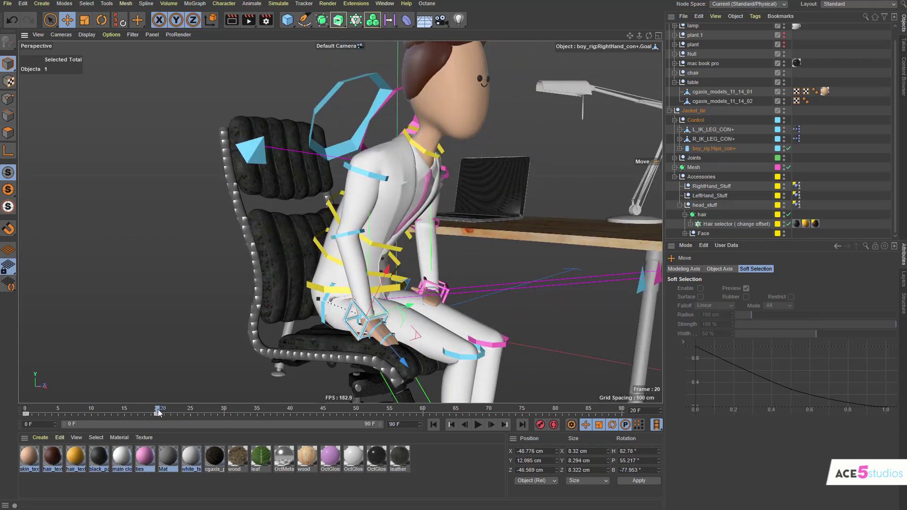
left_click(144, 414)
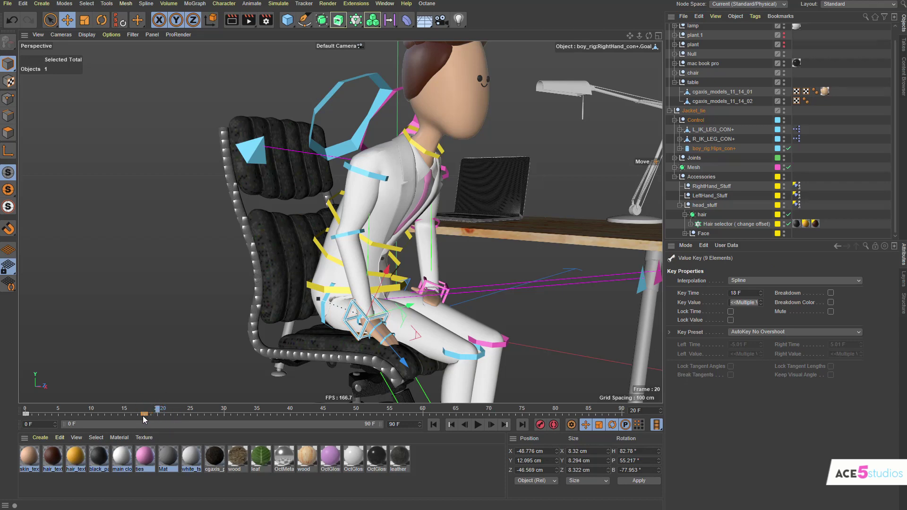
mouse_move(137, 410)
left_mouse_down()
mouse_move(58, 405)
mouse_move(152, 411)
left_mouse_up()
At frame 15, fine-tune the right-hand goal controller's rotation and position beside the right thigh, and return to frame 0.
key("r")
left_click_drag(407, 325, 428, 305)
key("e")
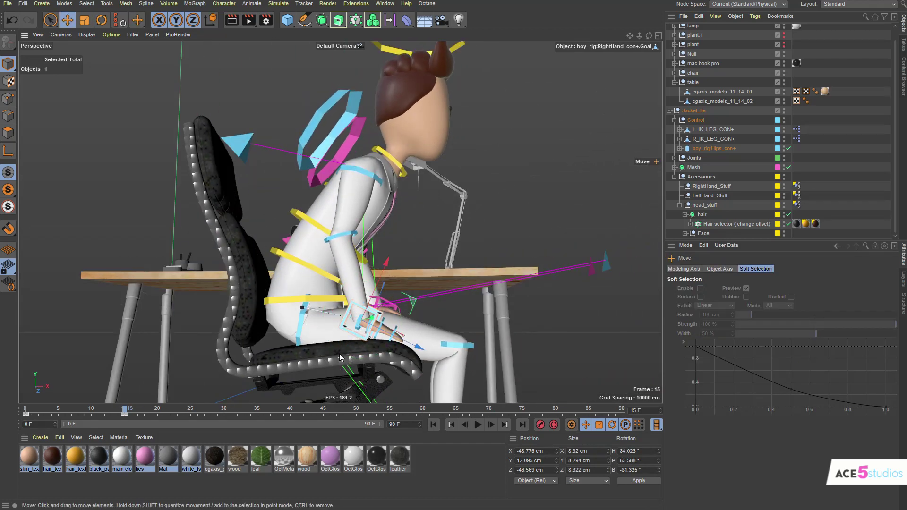
left_click_drag(362, 343, 359, 349)
key("r")
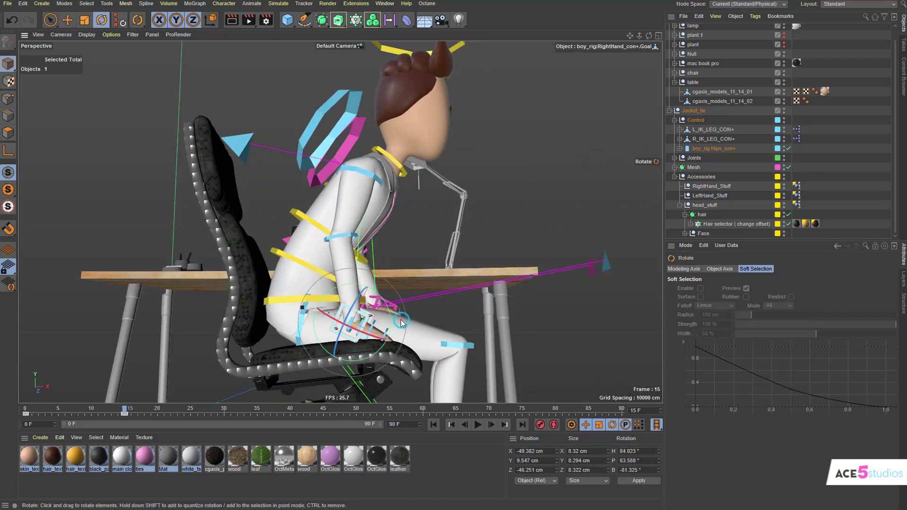
left_click_drag(400, 319, 384, 284)
left_click_drag(114, 410, 25, 410)
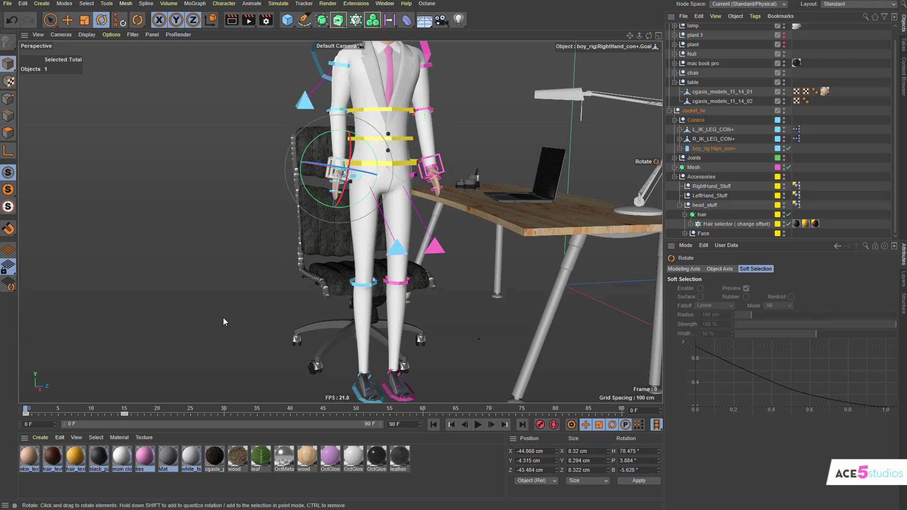
middle_click_drag(376, 315, 300, 313, "alt")
scroll(321, 304, "down", 2)
scroll(330, 312, "up", 1)
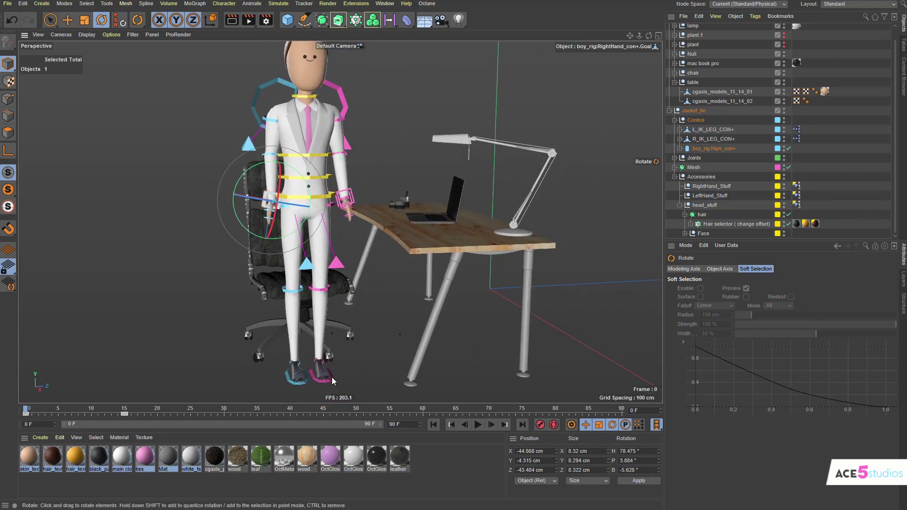
At frame 0, turn the left foot controller outward to about H 22° and shift it to about X 6 cm, Z 2.4 cm.
left_click(330, 377)
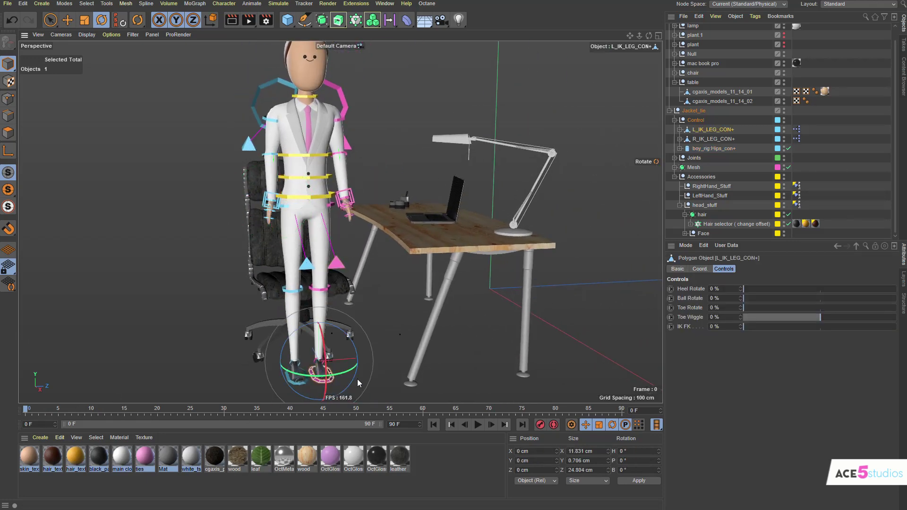
mouse_move(310, 378)
left_mouse_down()
mouse_move(331, 375)
mouse_move(312, 366)
left_mouse_up()
key("e")
left_click_drag(350, 355, 323, 363)
left_click_drag(37, 414, 164, 417)
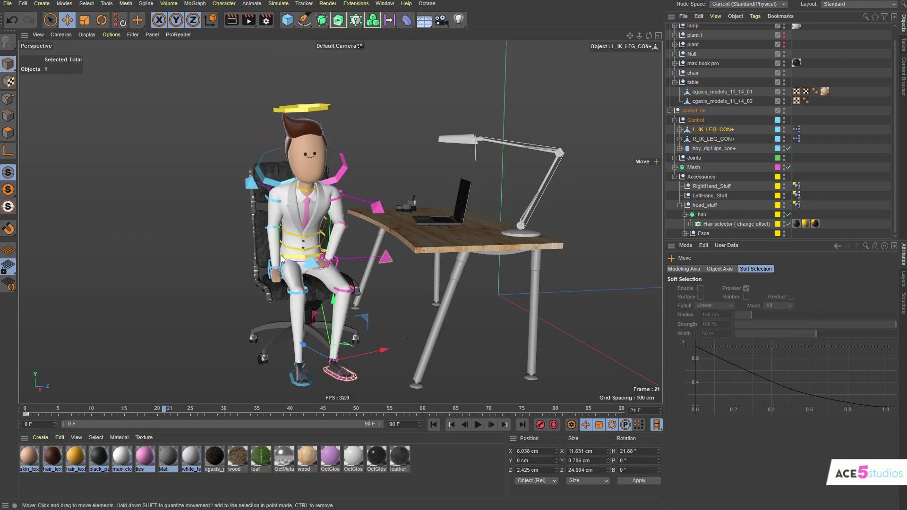
At frame 15, reposition the left-hand goal controller on the left thigh at about X -45.3 cm, Y -12.5 cm, Z -45.6 cm.
left_click_drag(280, 255, 256, 241, "alt")
right_click_drag(269, 245, 364, 249, "alt")
left_click_drag(363, 249, 338, 265, "alt")
left_click(338, 265)
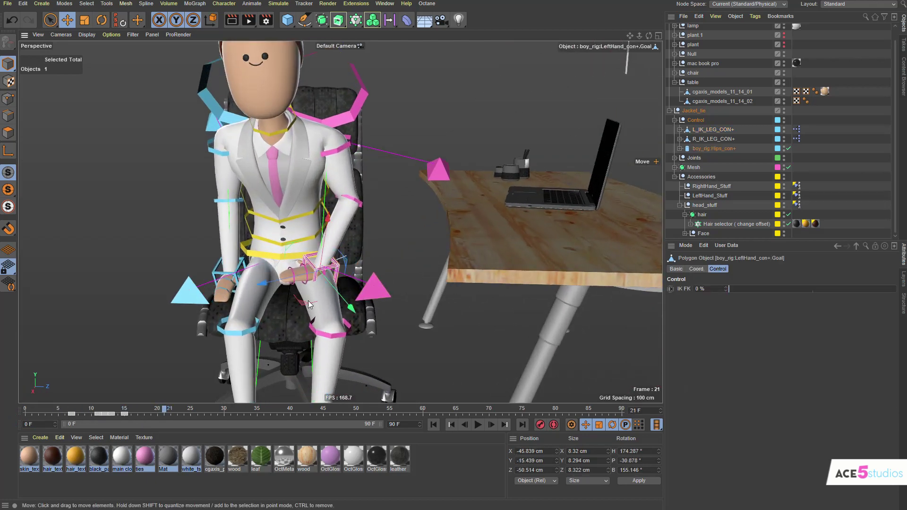
left_click(125, 411)
key("e")
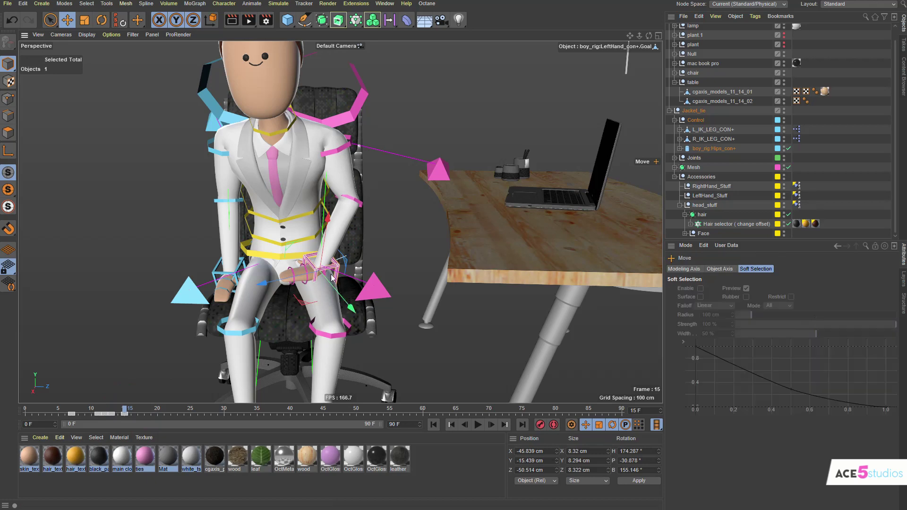
left_click_drag(310, 278, 306, 276)
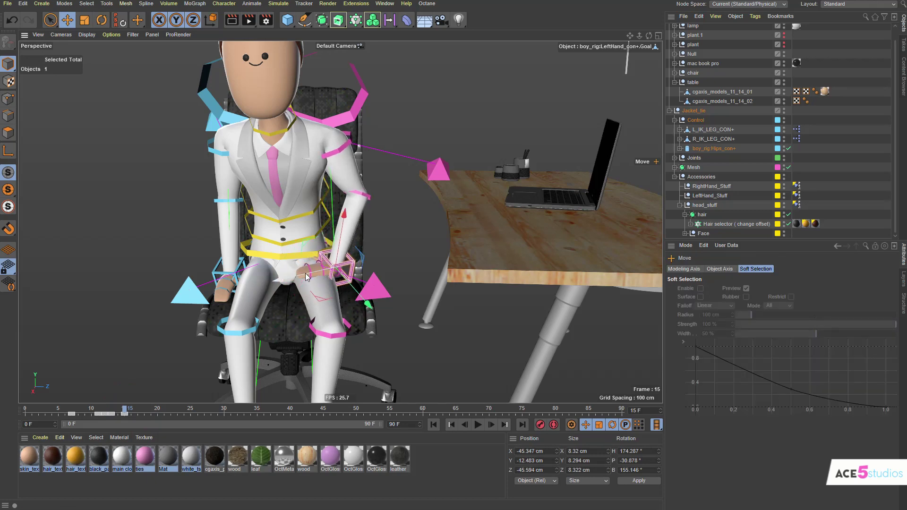
Remove the left-hand goal controller's in-between keyframes around frame 13 and scrub through the hand motion.
mouse_move(122, 411)
left_mouse_down()
mouse_move(101, 411)
mouse_move(110, 410)
left_mouse_up()
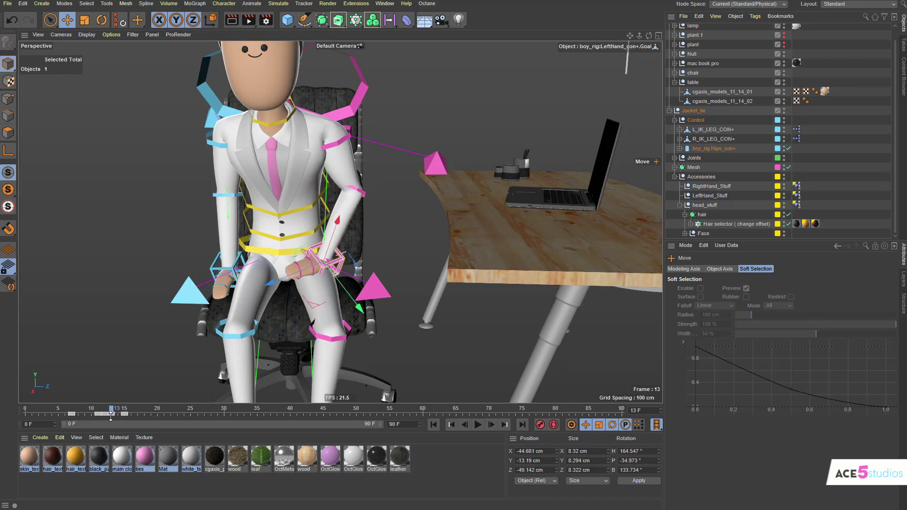
left_click(111, 414)
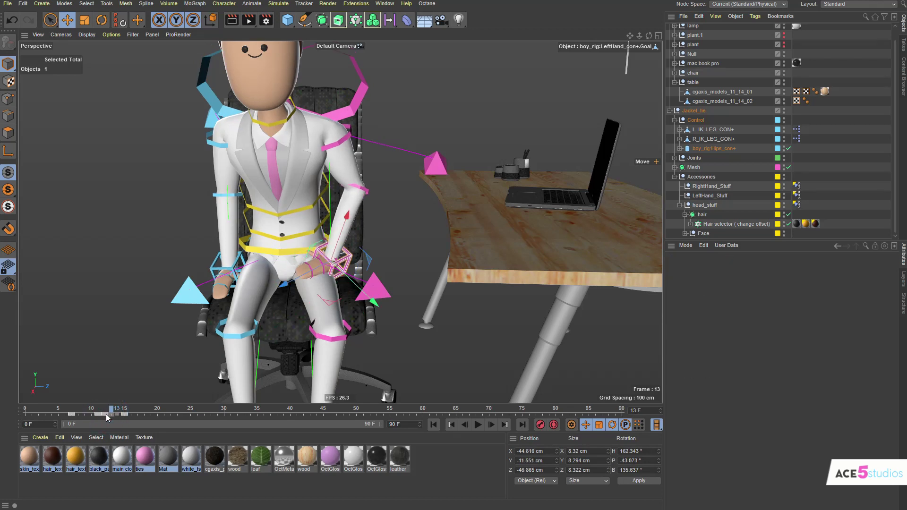
left_click(139, 413)
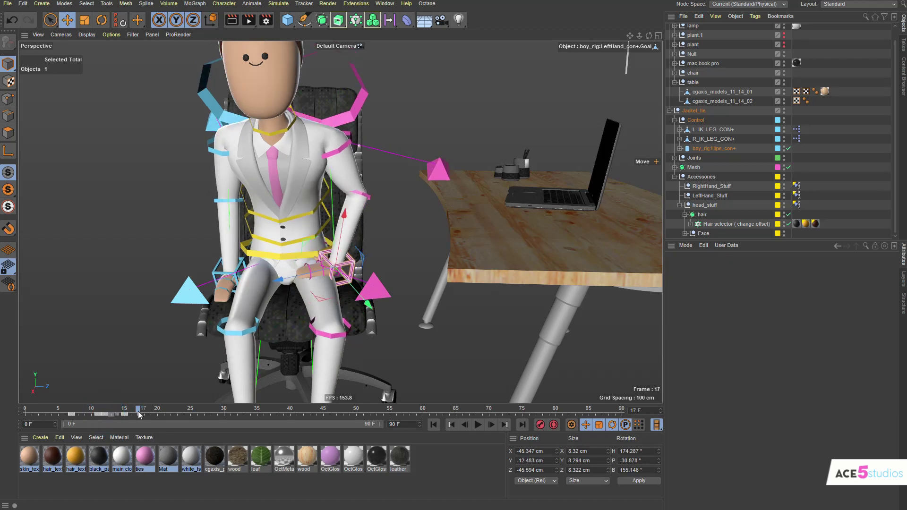
left_click(146, 412)
left_click(105, 414)
mouse_move(108, 412)
left_mouse_down()
mouse_move(124, 411)
mouse_move(65, 411)
mouse_move(97, 411)
left_mouse_up()
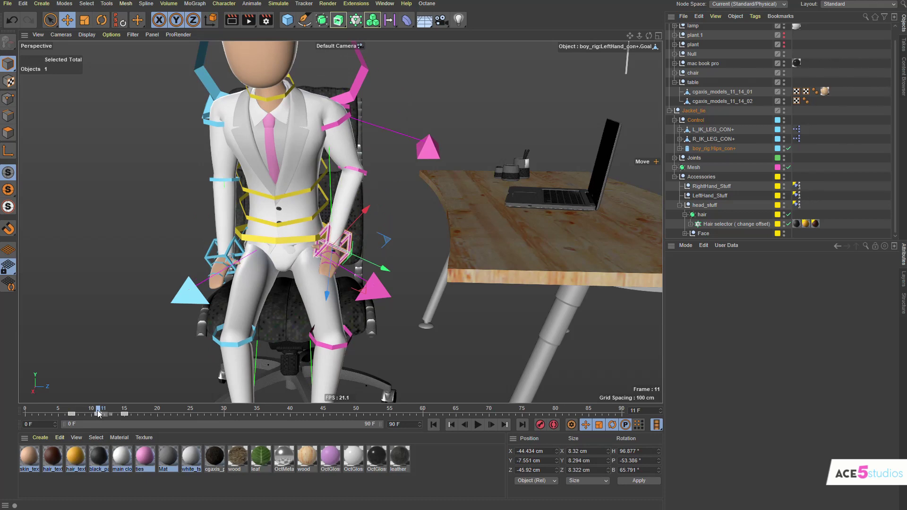
At frame 13, rotate the left-hand goal controller to about H 160°, P -52°, B 142° and review the sitting motion.
left_click_drag(294, 288, 338, 280, "alt")
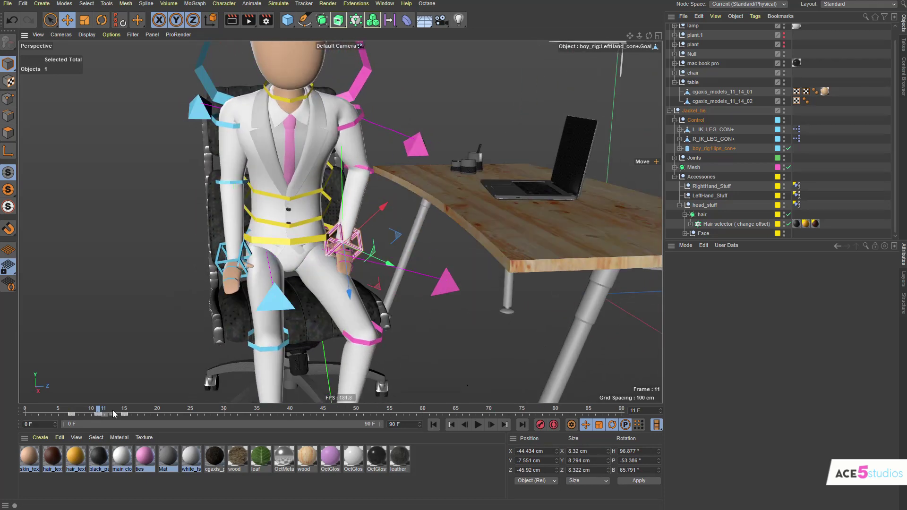
left_click_drag(100, 411, 112, 414)
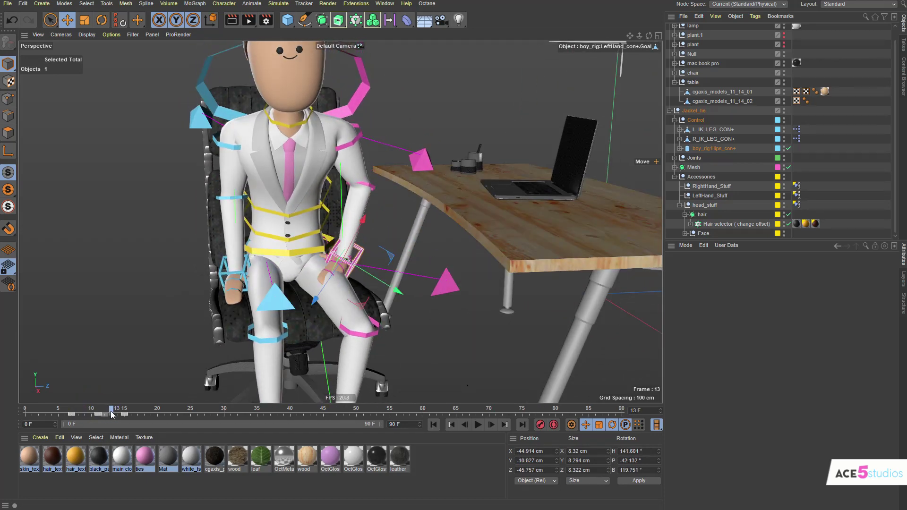
key("r")
left_click_drag(359, 287, 320, 290)
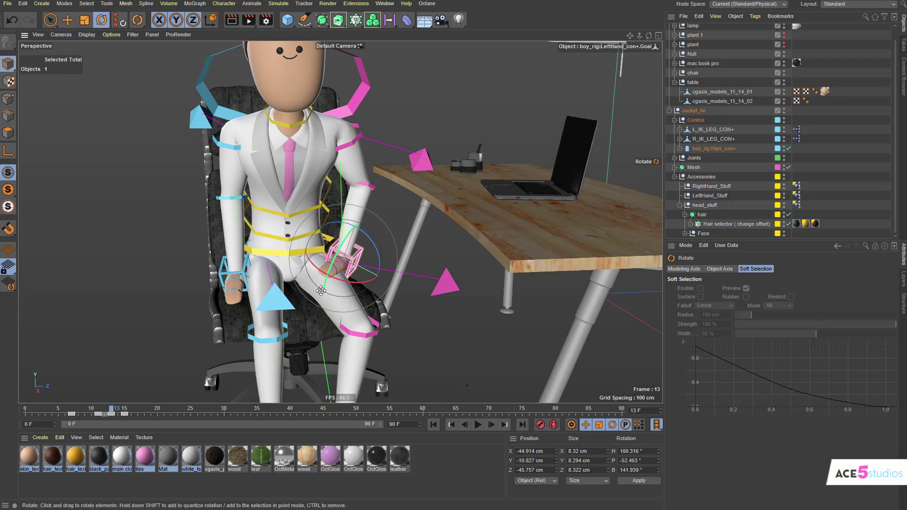
left_click_drag(111, 405, 127, 412)
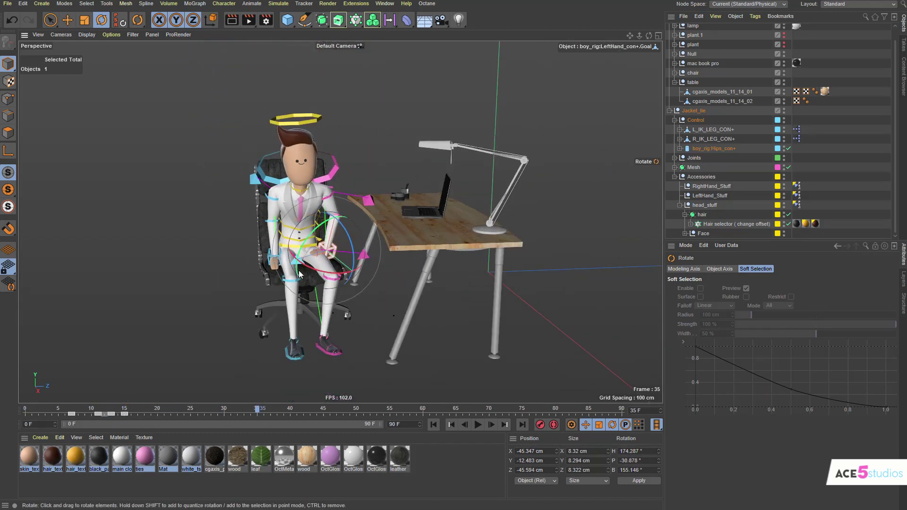
right_click_drag(298, 243, 312, 241, "alt")
left_click_drag(297, 257, 304, 245, "alt")
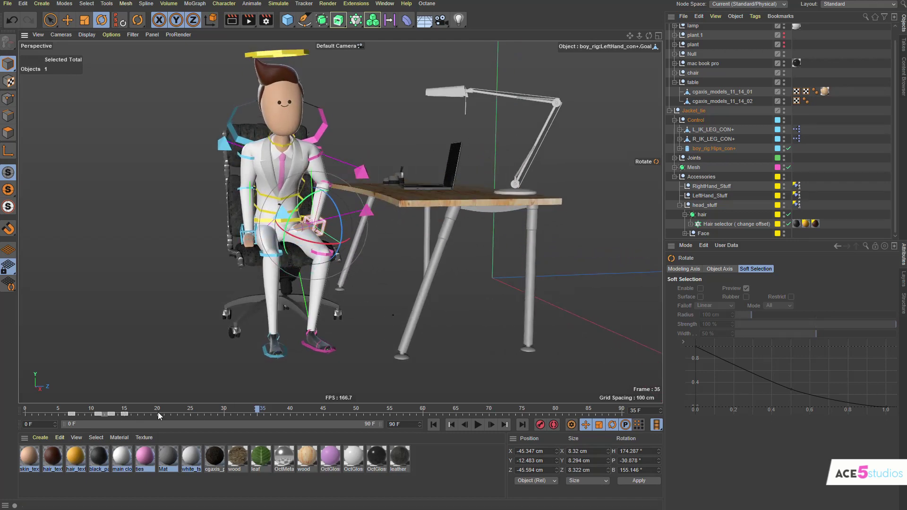
mouse_move(129, 410)
left_mouse_down()
mouse_move(71, 412)
mouse_move(130, 409)
left_mouse_up()
At frame 20, rotate the head controller toward the desk to about H -25°, P -34°, B 28°.
left_click_drag(294, 165, 127, 363, "alt")
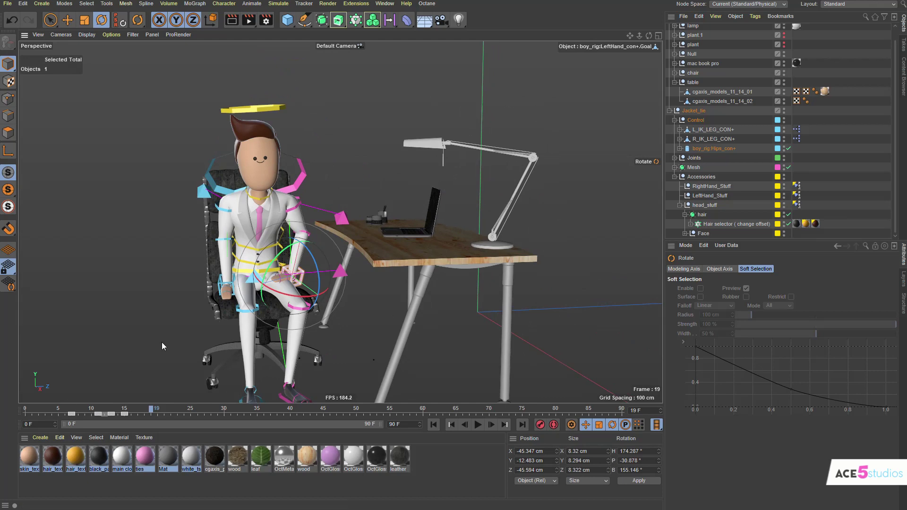
left_click(231, 122)
left_click_drag(151, 409, 127, 423)
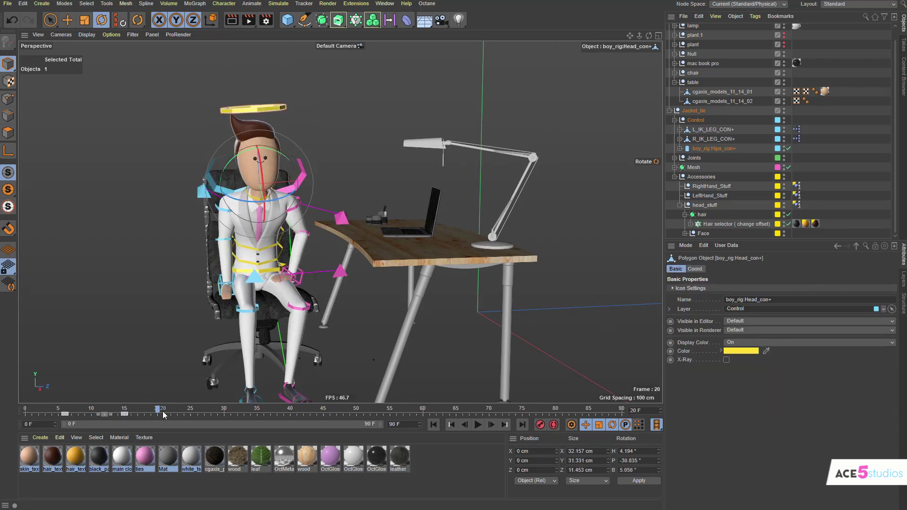
left_click_drag(239, 183, 283, 183)
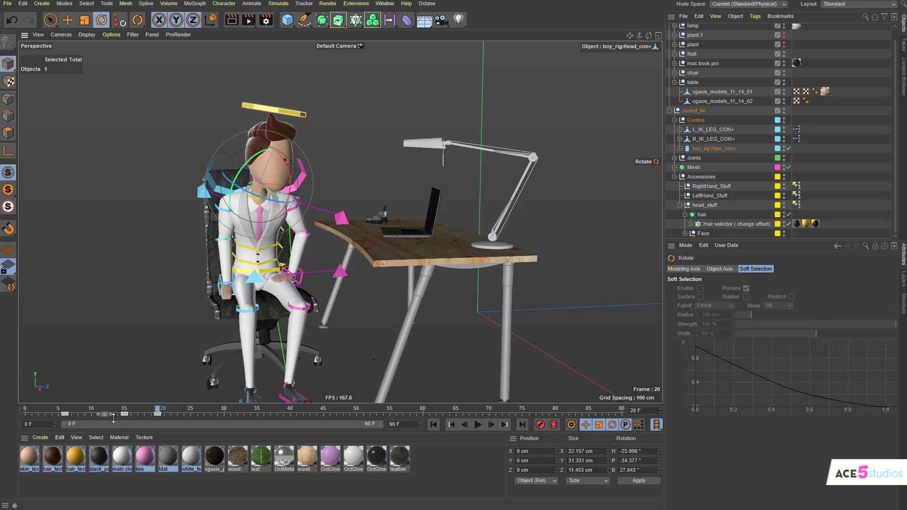
Play the animation from frame 0, move the head controller's frame 20 keyframe to frame 30, and replay it.
left_click_drag(155, 408, 25, 411)
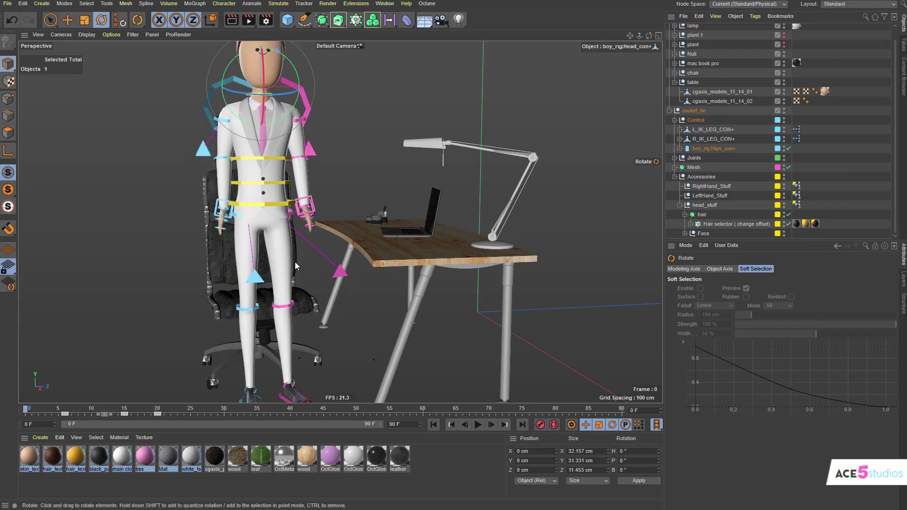
key("F8")
key("F8")
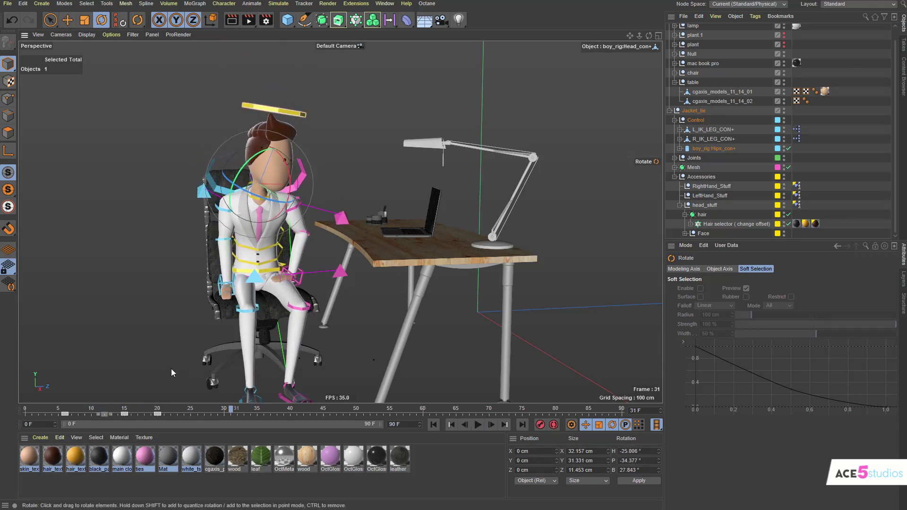
left_click_drag(158, 409, 227, 419)
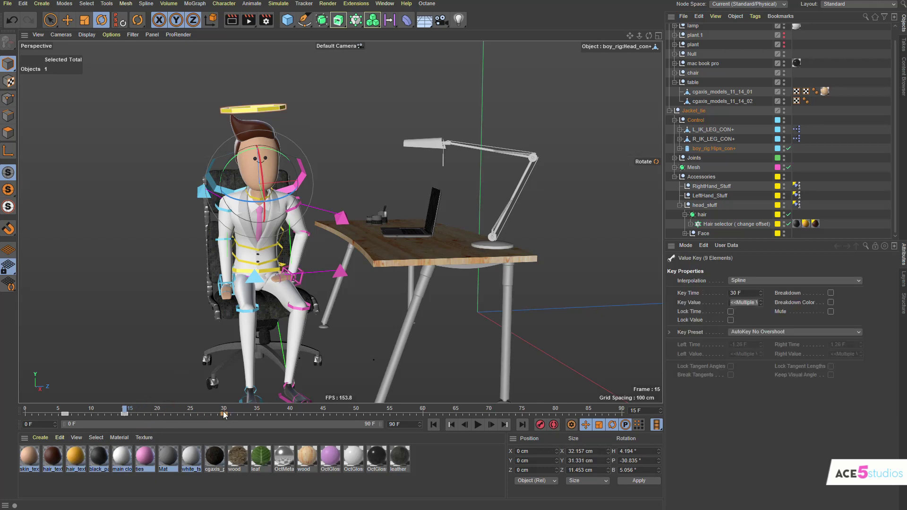
key("F8")
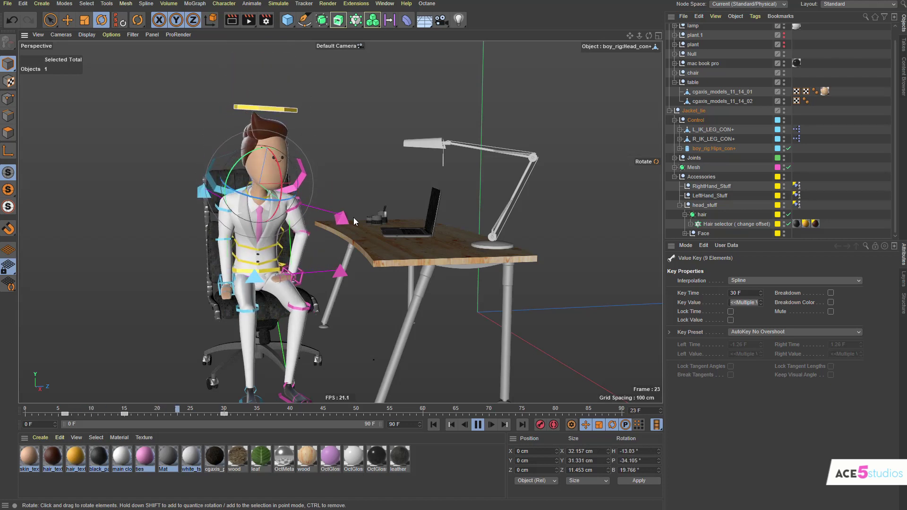
key("F8")
Copy the head controller's frame 15 keyframe to frame 25 and play the animation from frame 0.
left_click(124, 411)
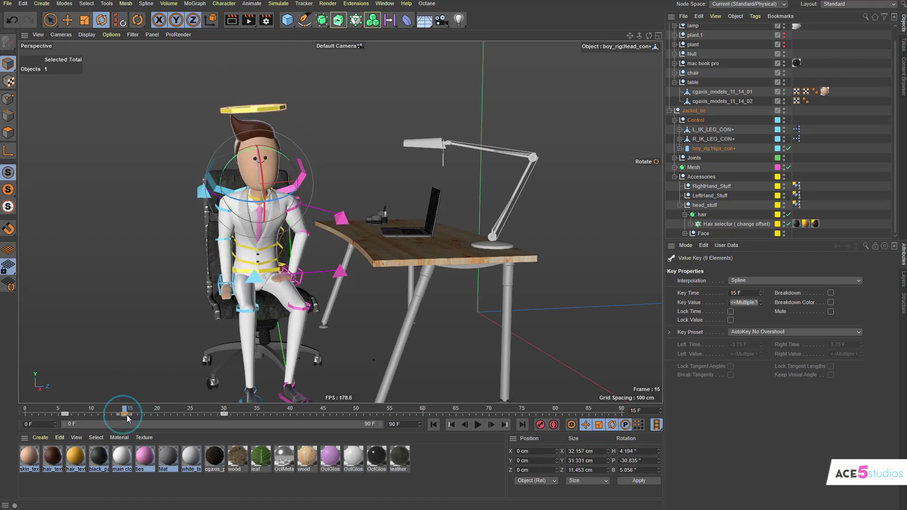
left_click_drag(126, 413, 193, 413)
left_click_drag(125, 408, 25, 408)
key("F8")
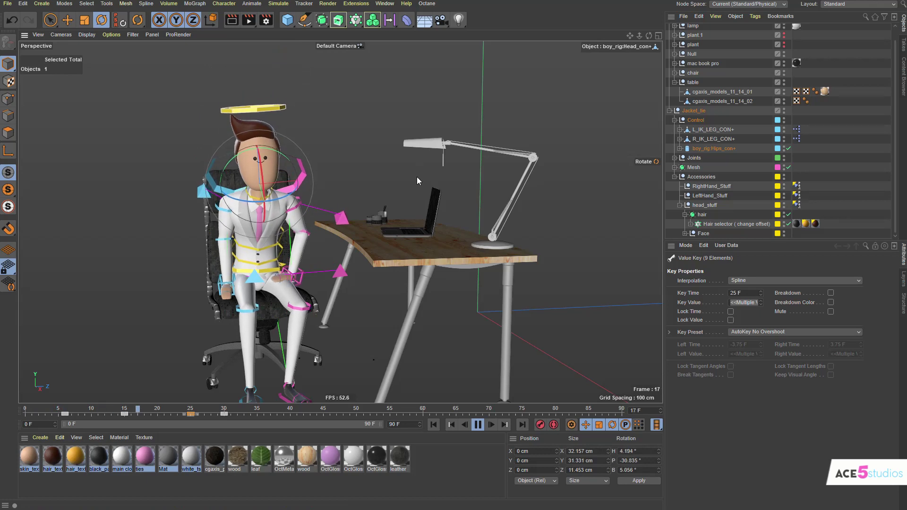
Move the head controller's copied keyframe from frame 25 to frame 20 and replay the animation from the start.
left_click_drag(191, 414, 158, 415)
left_click_drag(22, 411, 25, 411)
key("F8")
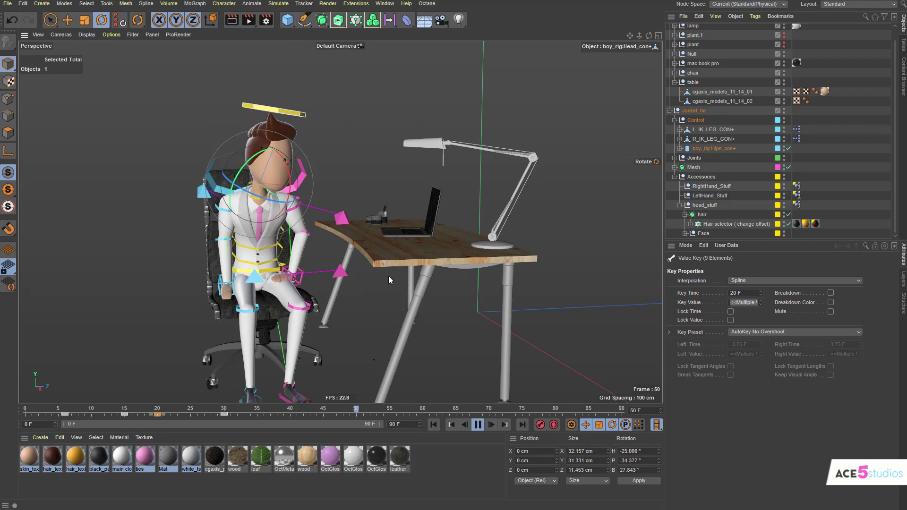
key("F8")
left_click(458, 99)
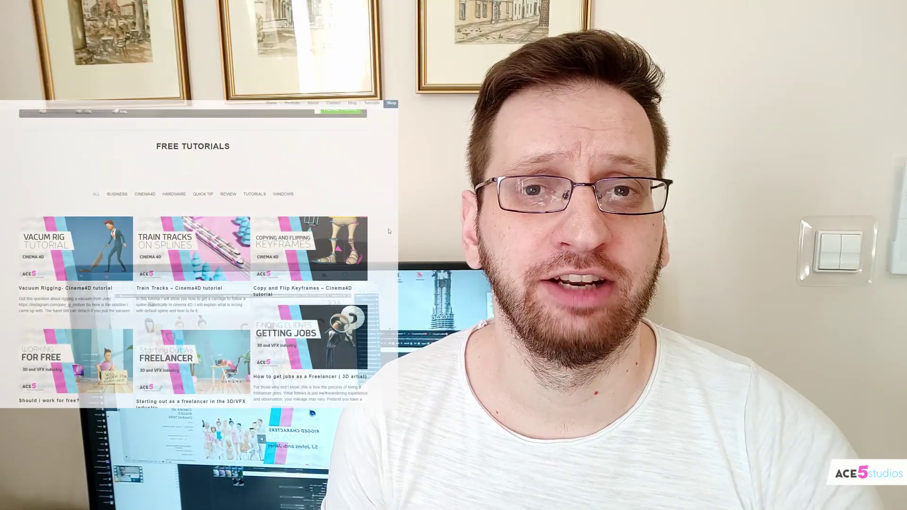
scroll(389, 231, "down", 4)
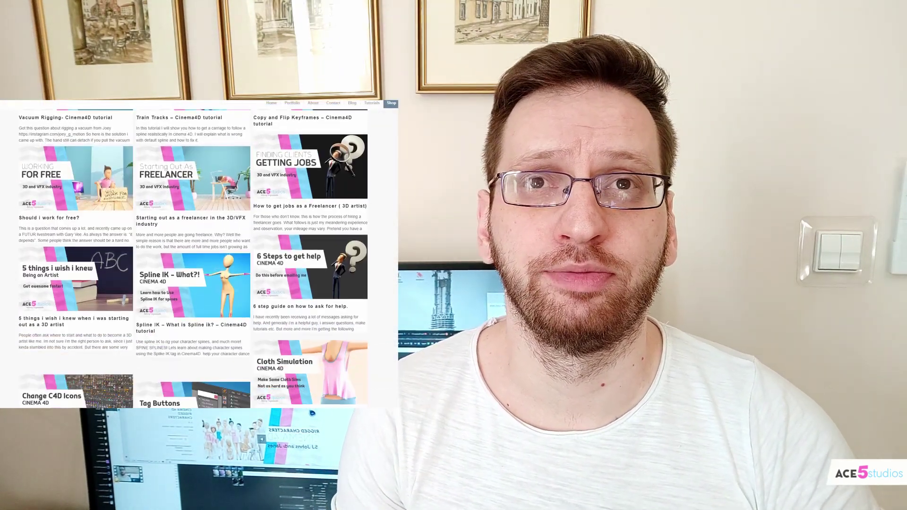
scroll(198, 255, "down", 3)
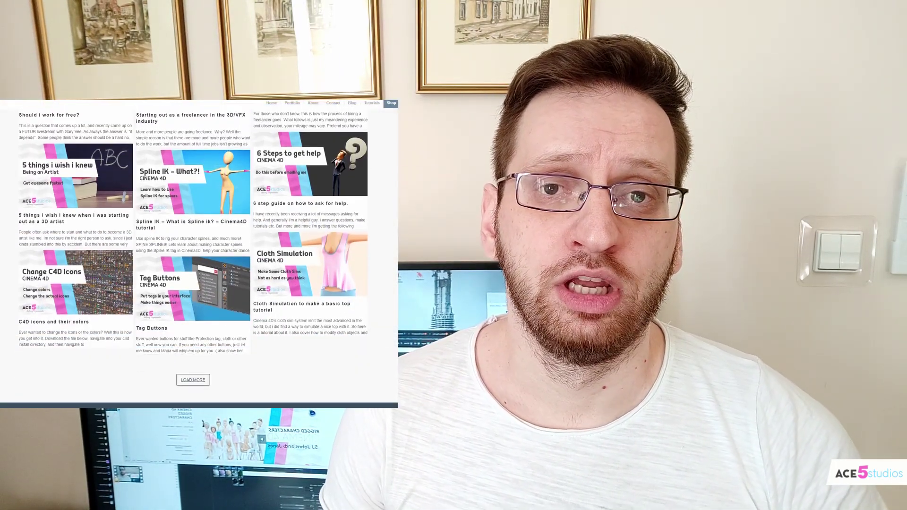